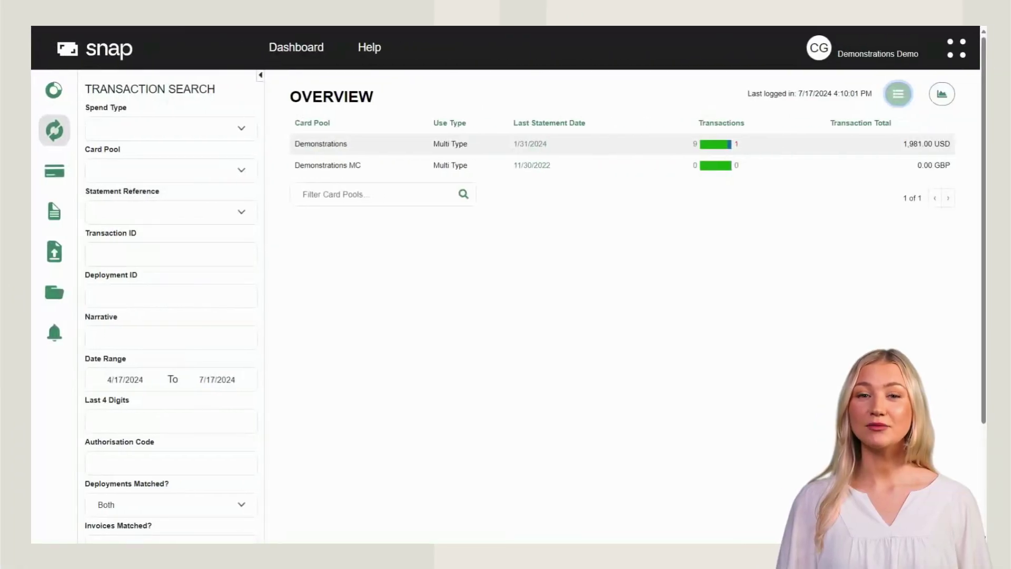
Run the Standard Transaction Report with Generic spend type and statement reference 31Jan24.
{"action": "left_click", "coordinate": [64, 93]}
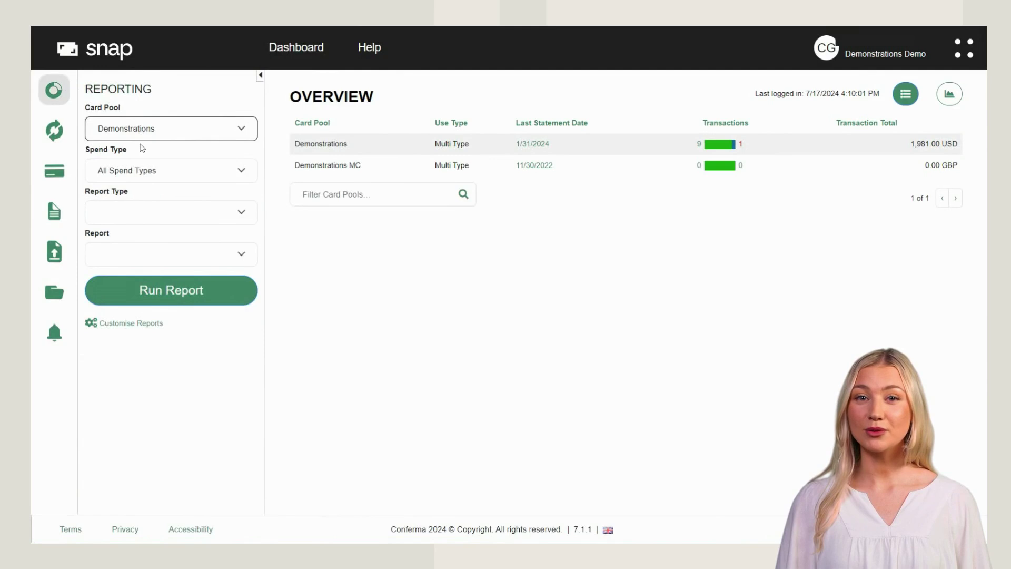
{"action": "left_click", "coordinate": [154, 169]}
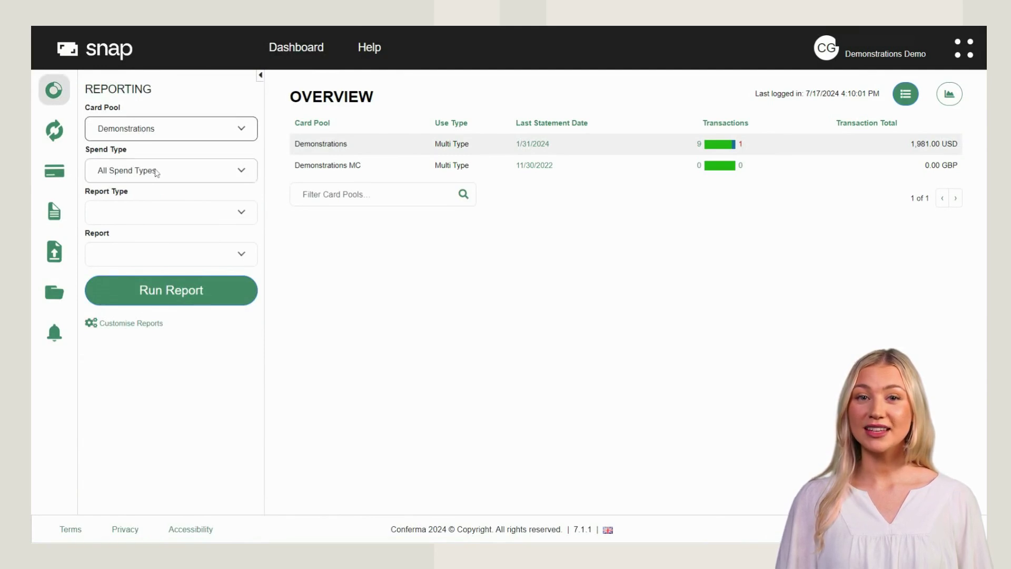
{"action": "left_click", "coordinate": [161, 205]}
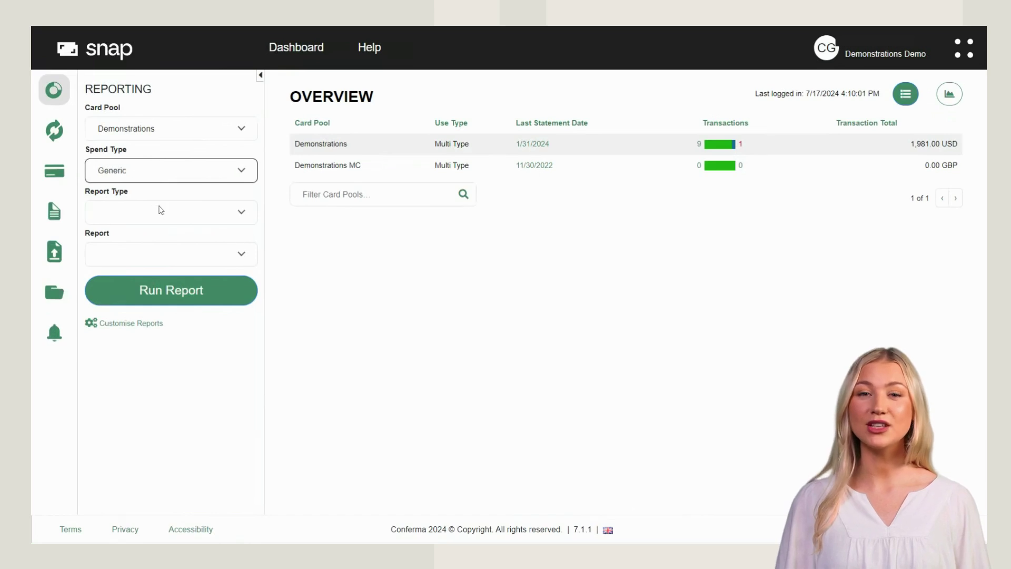
{"action": "left_click", "coordinate": [160, 213]}
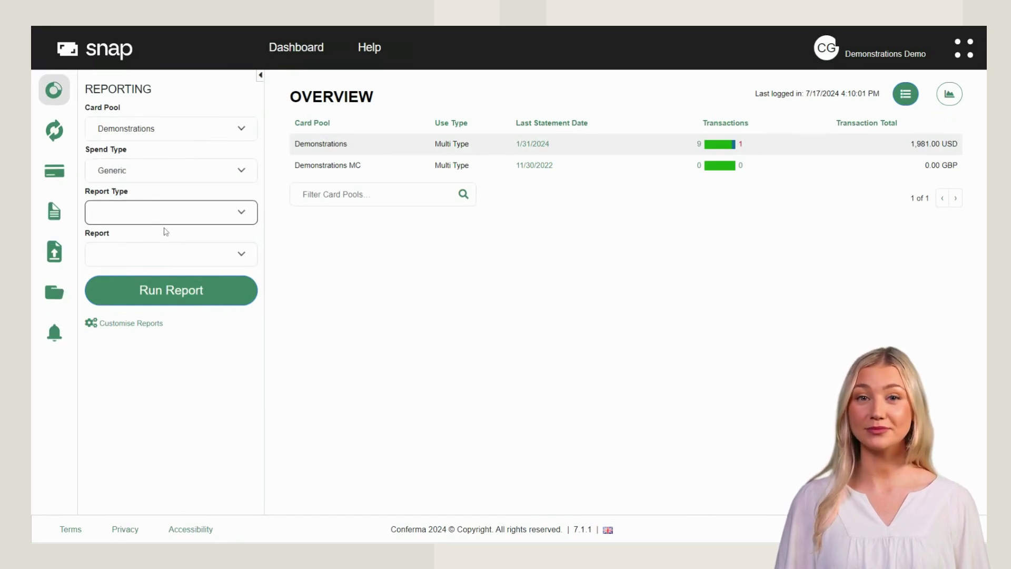
{"action": "left_click", "coordinate": [169, 243]}
{"action": "left_click", "coordinate": [170, 260]}
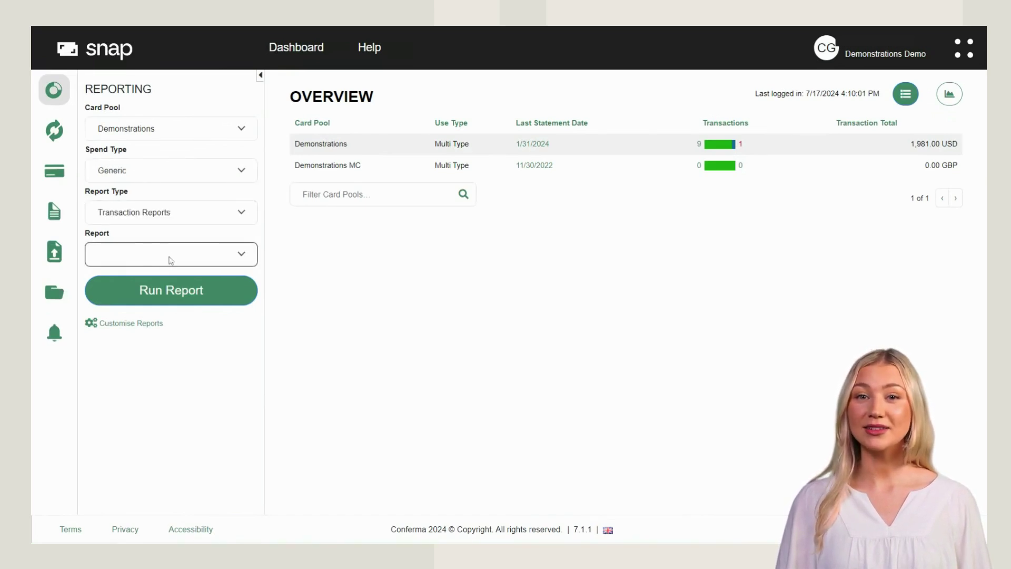
{"action": "left_click", "coordinate": [191, 272]}
{"action": "left_click", "coordinate": [235, 297]}
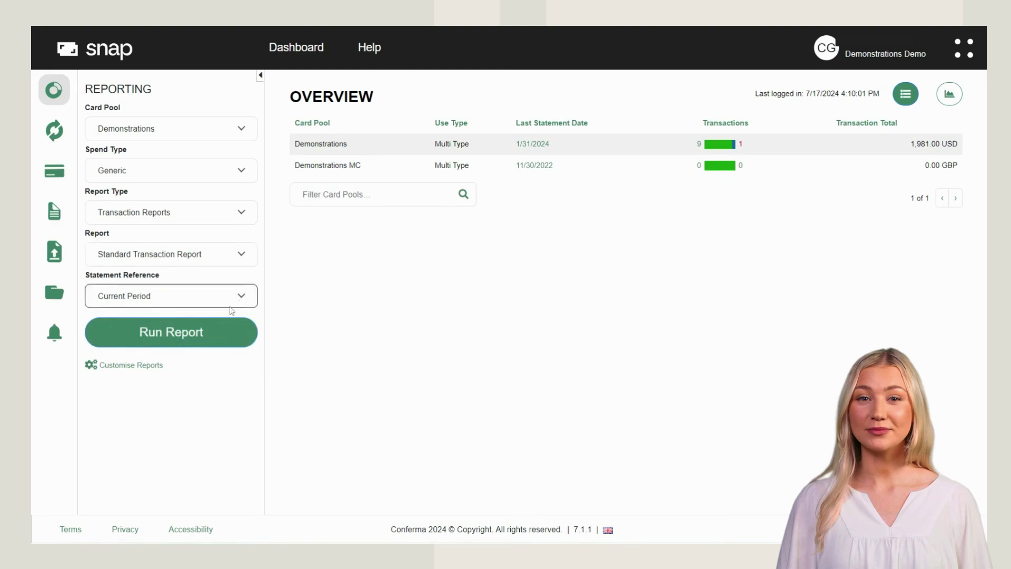
{"action": "left_click", "coordinate": [230, 314]}
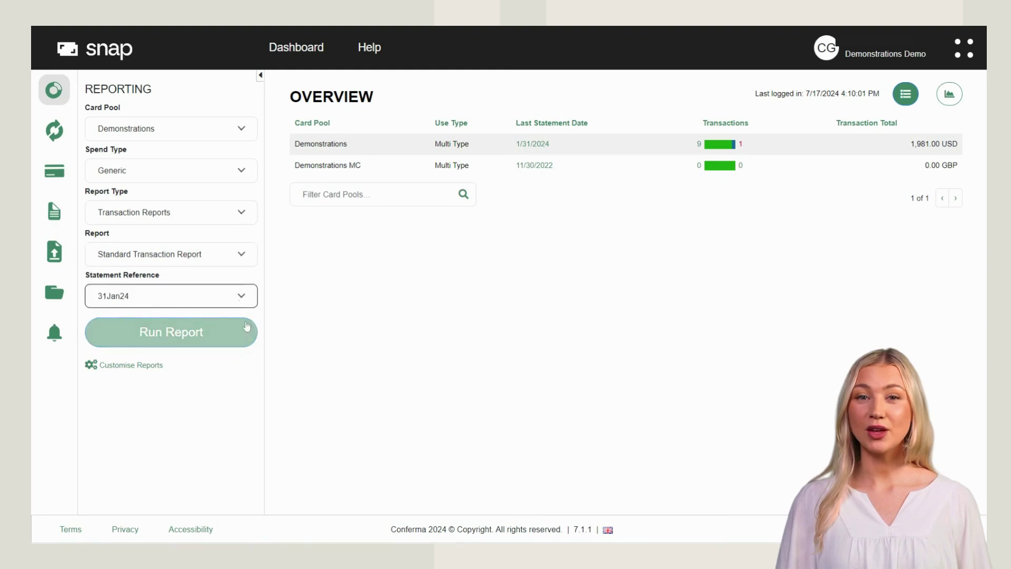
{"action": "left_click", "coordinate": [245, 326]}
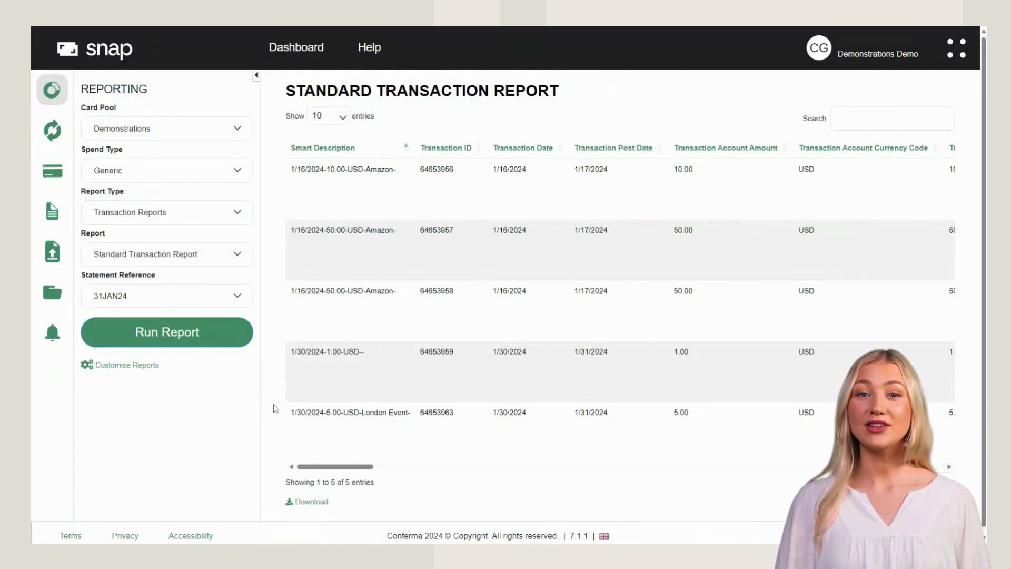
Scroll the report results sideways to reveal more transaction columns.
{"action": "mouse_move", "coordinate": [324, 468]}
{"action": "left_mouse_down"}
{"action": "mouse_move", "coordinate": [376, 475]}
{"action": "mouse_move", "coordinate": [315, 471]}
{"action": "left_mouse_up"}
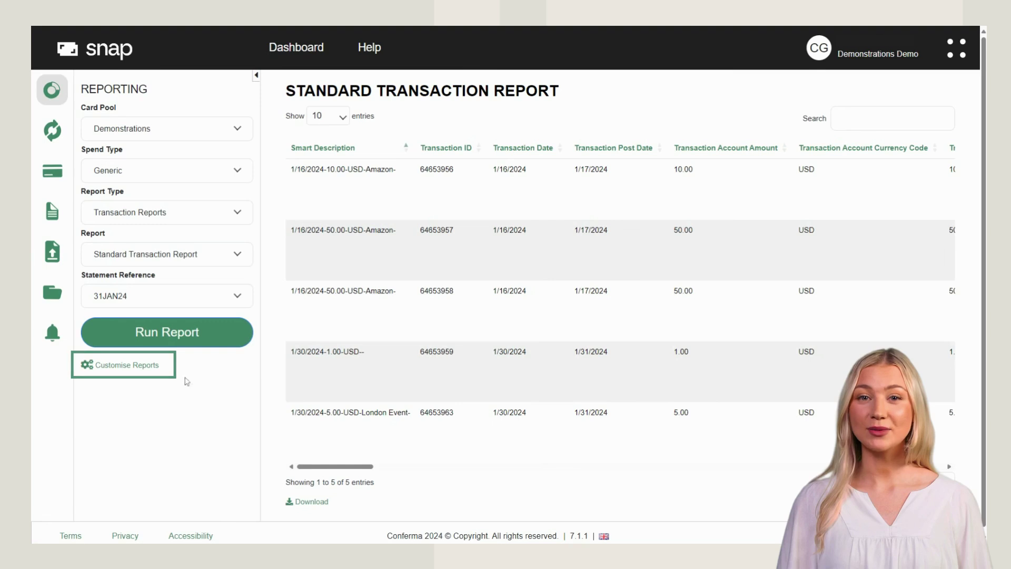
Start a custom copy of Standard Transaction Report named 'snap custom report'.
{"action": "left_click", "coordinate": [152, 367]}
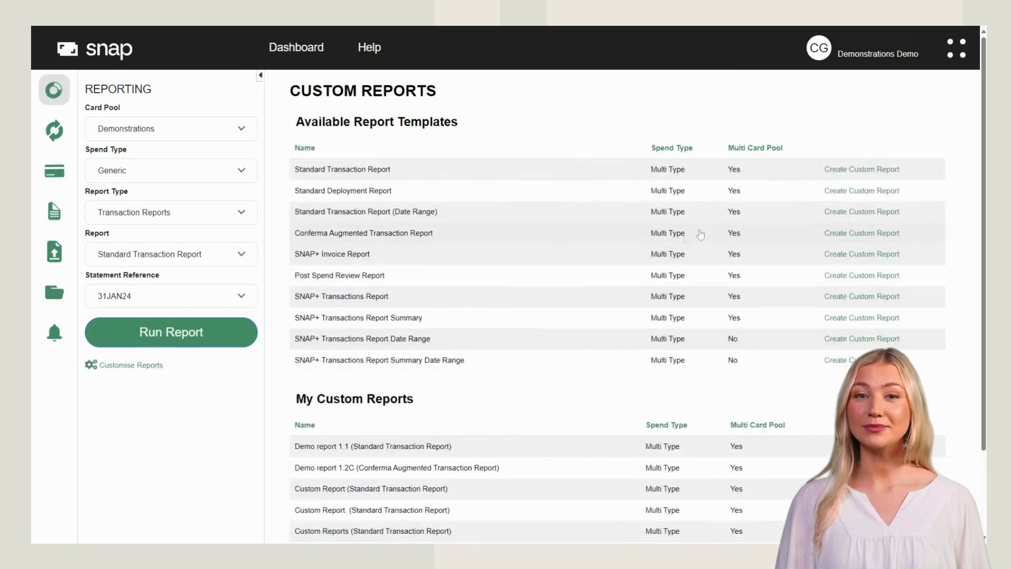
{"action": "left_click", "coordinate": [846, 177]}
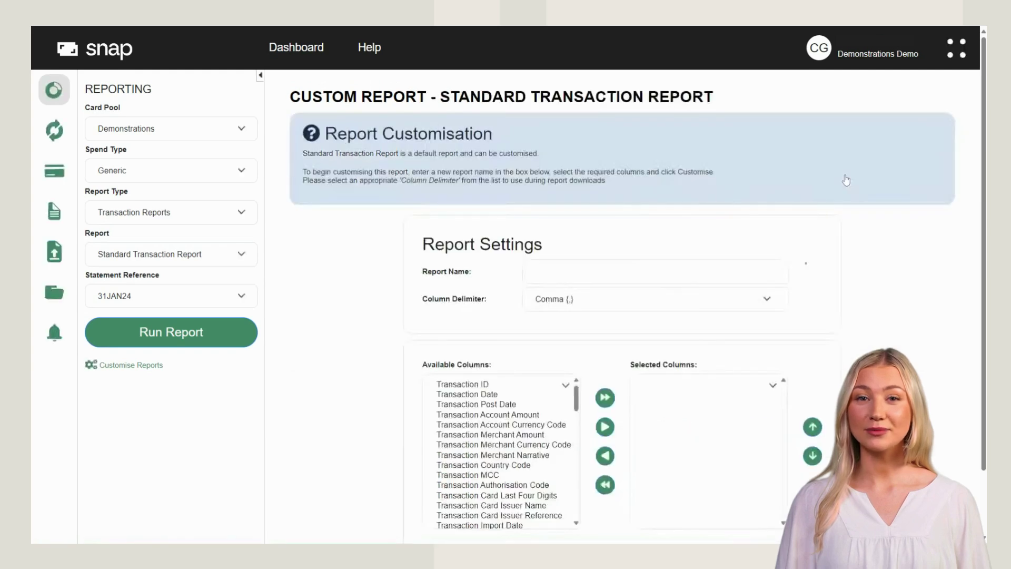
{"action": "left_click", "coordinate": [536, 272]}
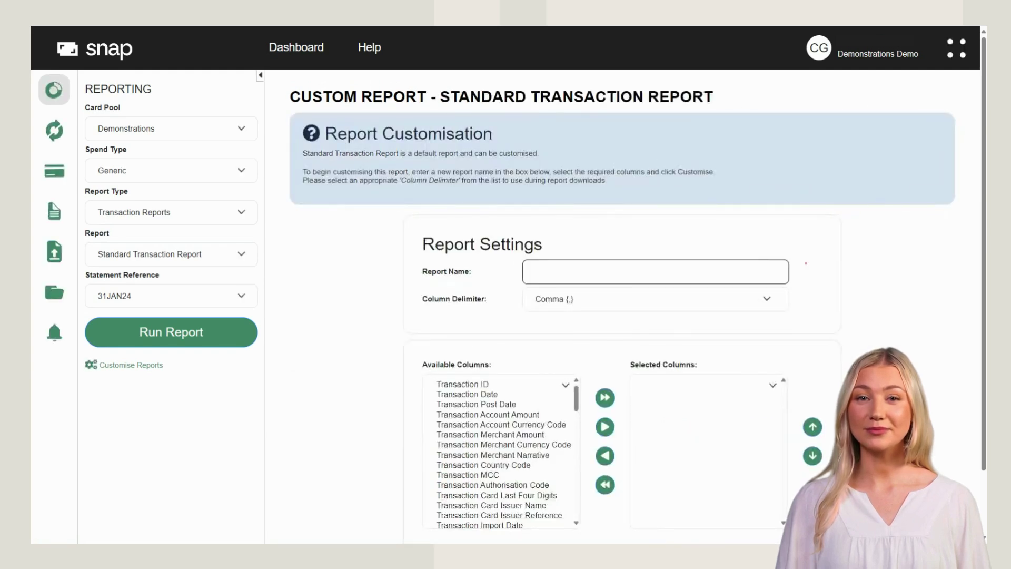
{"action": "type", "text": "snap custo"}
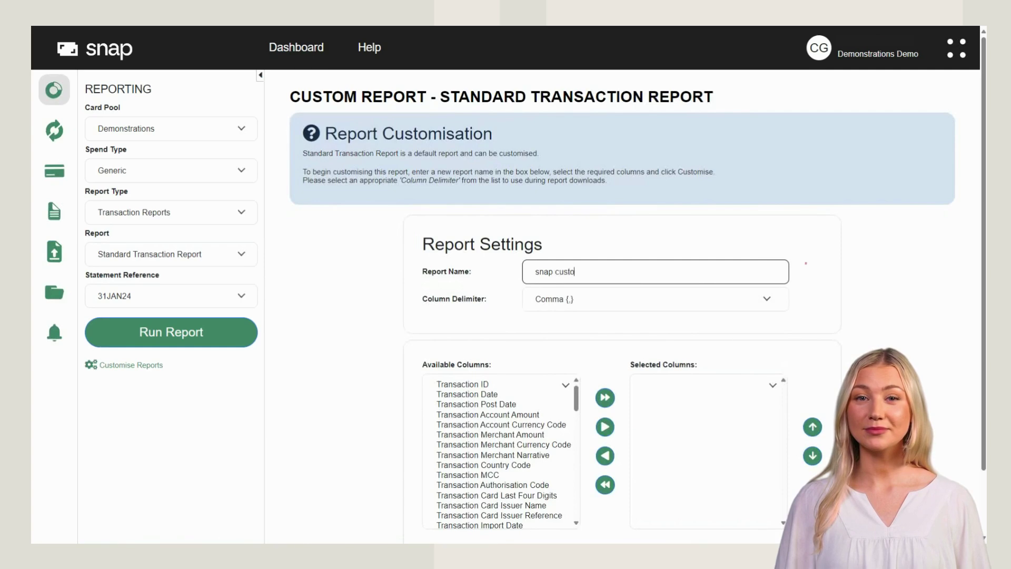
{"action": "type", "text": "m report"}
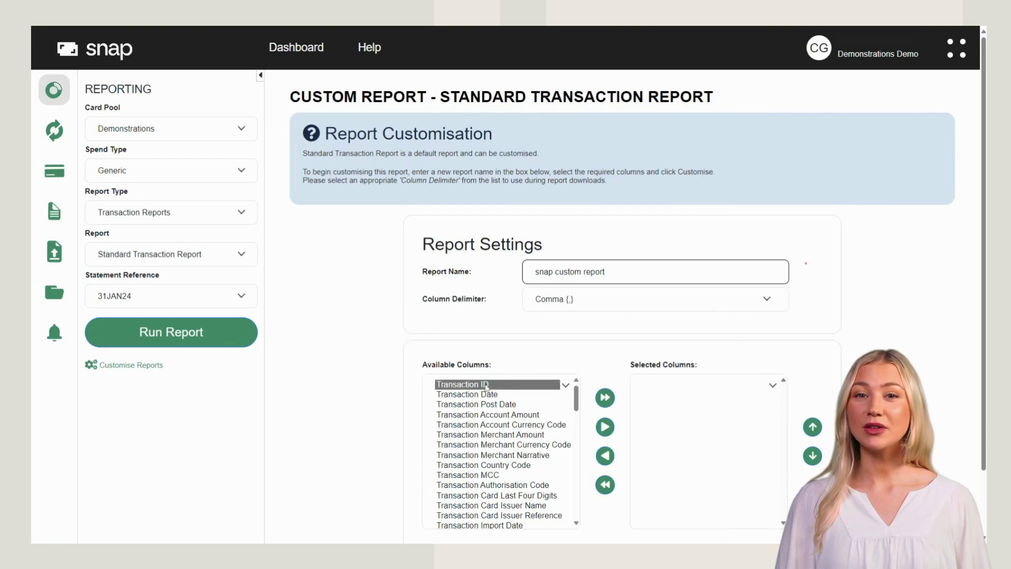
Add Transaction ID, Transaction Country Code and Transaction Card Issuer Name columns, then save.
{"action": "left_click", "coordinate": [463, 384]}
{"action": "left_click", "coordinate": [604, 427]}
{"action": "left_click", "coordinate": [506, 455]}
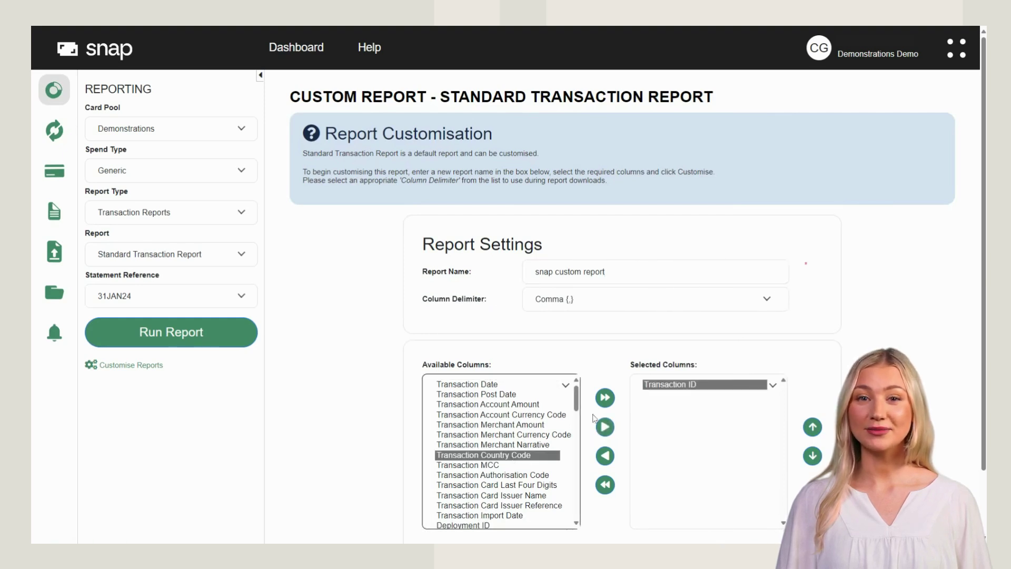
{"action": "left_click", "coordinate": [604, 427]}
{"action": "left_click", "coordinate": [534, 485]}
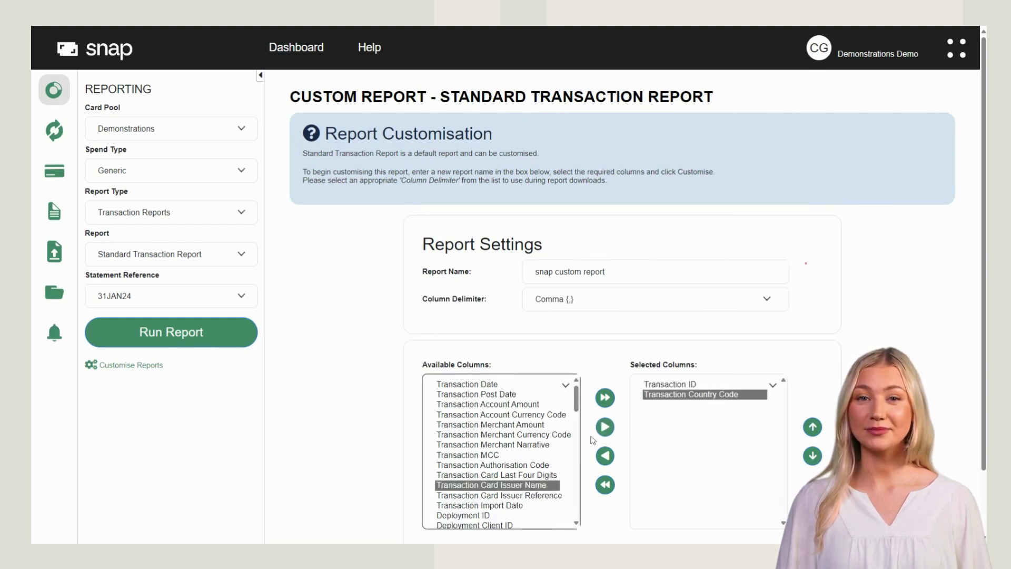
{"action": "left_click", "coordinate": [604, 426]}
{"action": "scroll", "coordinate": [809, 466], "scroll_direction": "down", "scroll_amount": 2}
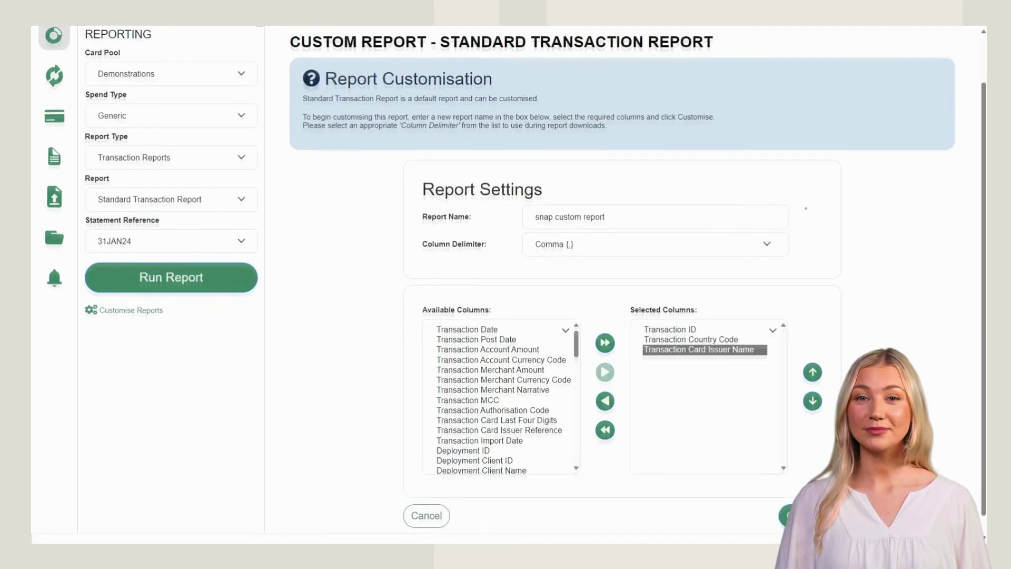
{"action": "left_click", "coordinate": [808, 502]}
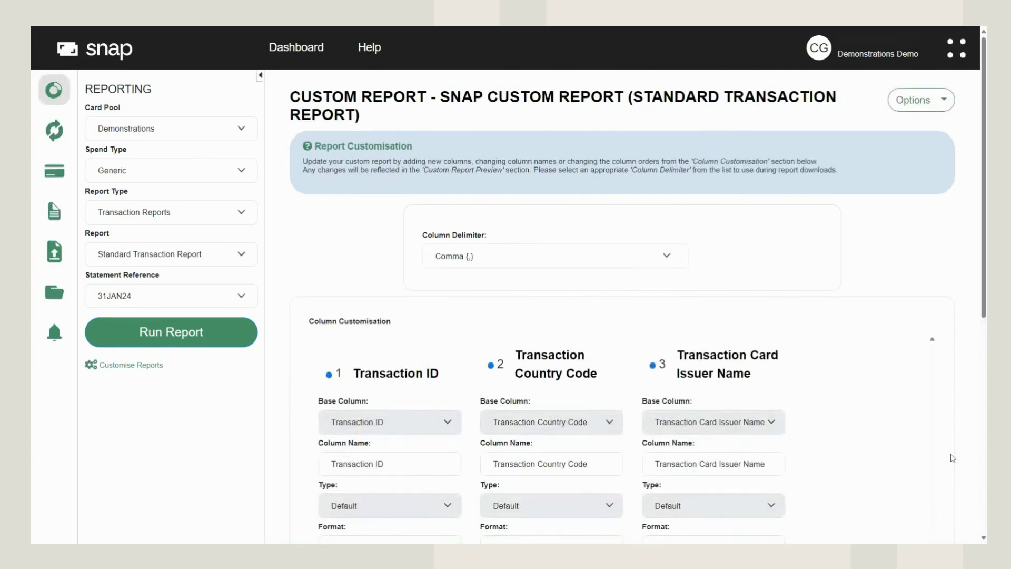
Review the custom report preview and select 'snap custom report (Custom Report)' as the report.
{"action": "scroll", "coordinate": [964, 453], "scroll_direction": "down", "scroll_amount": 2}
{"action": "scroll", "coordinate": [966, 459], "scroll_direction": "down", "scroll_amount": 5}
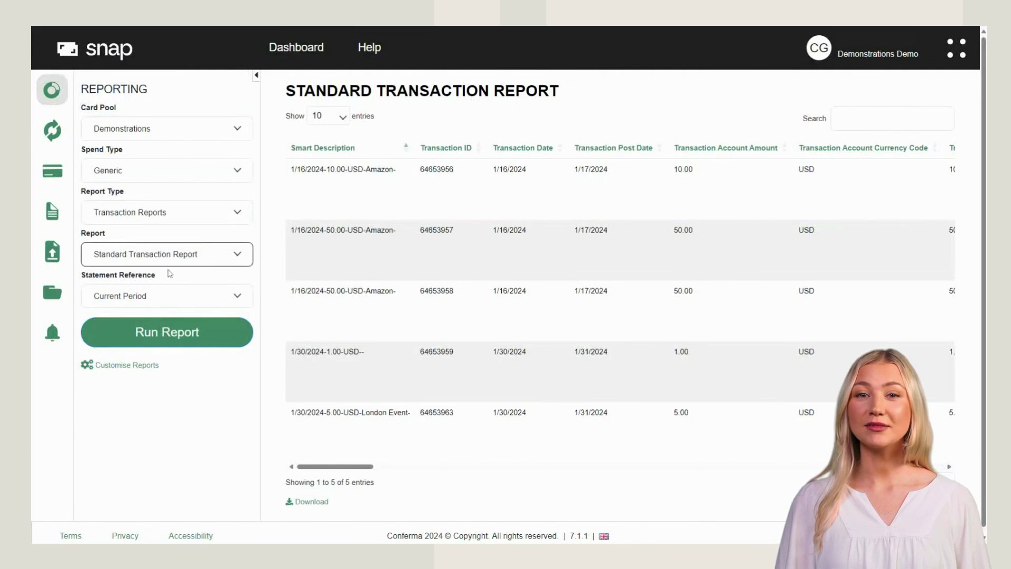
{"action": "key", "text": "Down"}
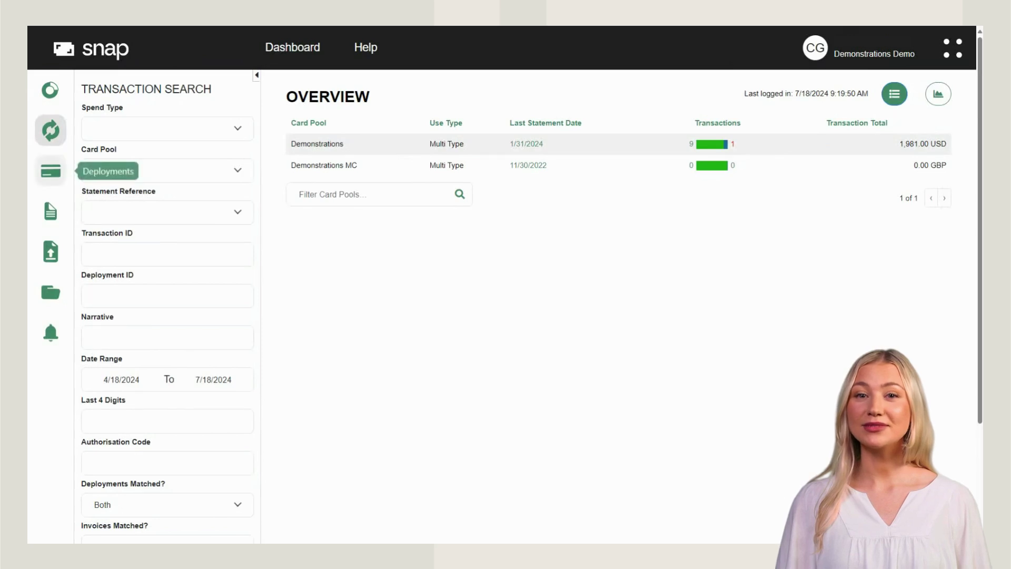
Filter deployments to Generic spend in the Demonstrations card pool.
{"action": "left_click", "coordinate": [56, 182]}
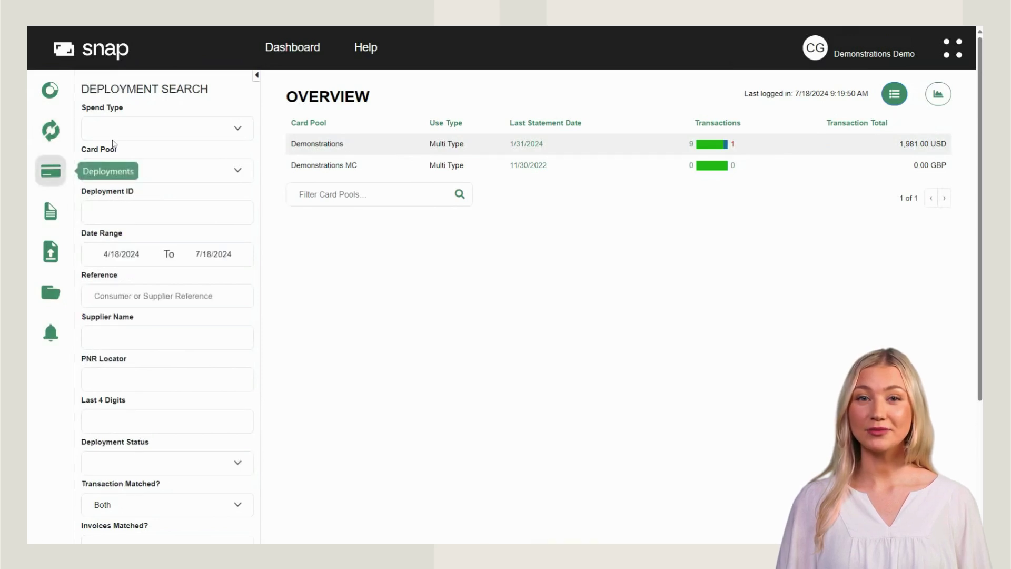
{"action": "left_click", "coordinate": [123, 160]}
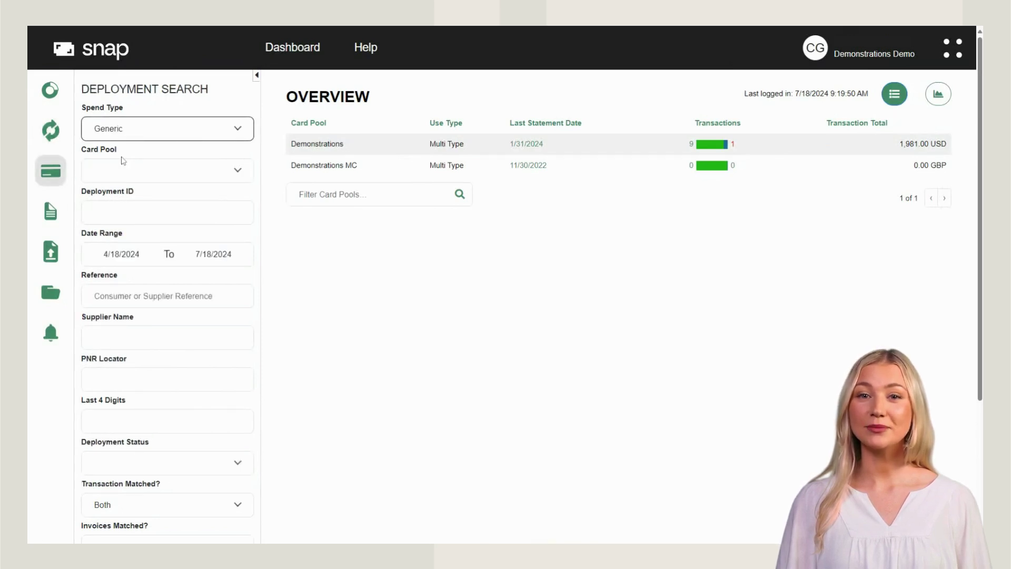
{"action": "left_click", "coordinate": [123, 173]}
{"action": "left_click", "coordinate": [126, 202]}
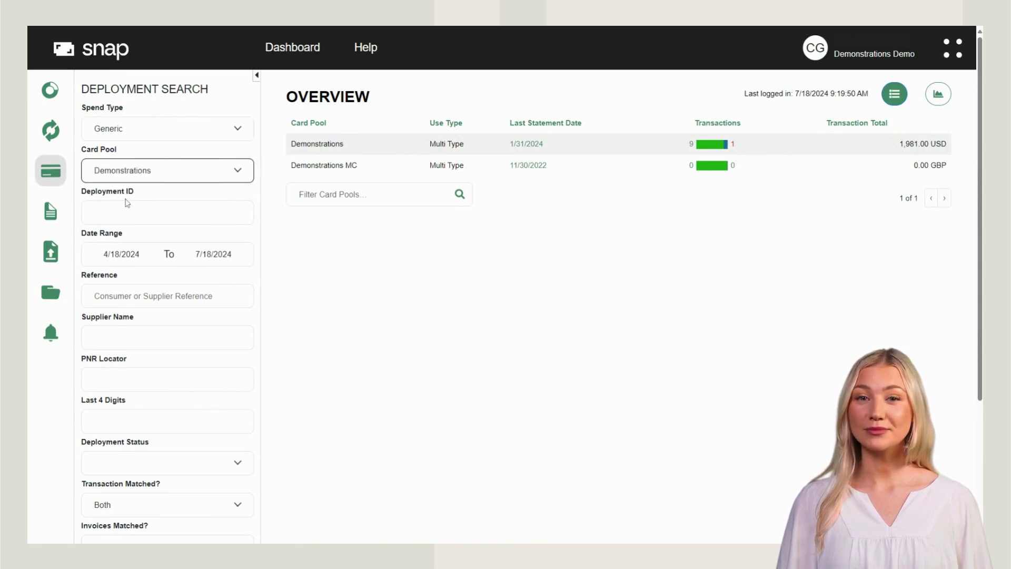
Set the deployment date range from 12/1/2023 to 1/31/2024.
{"action": "left_click", "coordinate": [130, 247]}
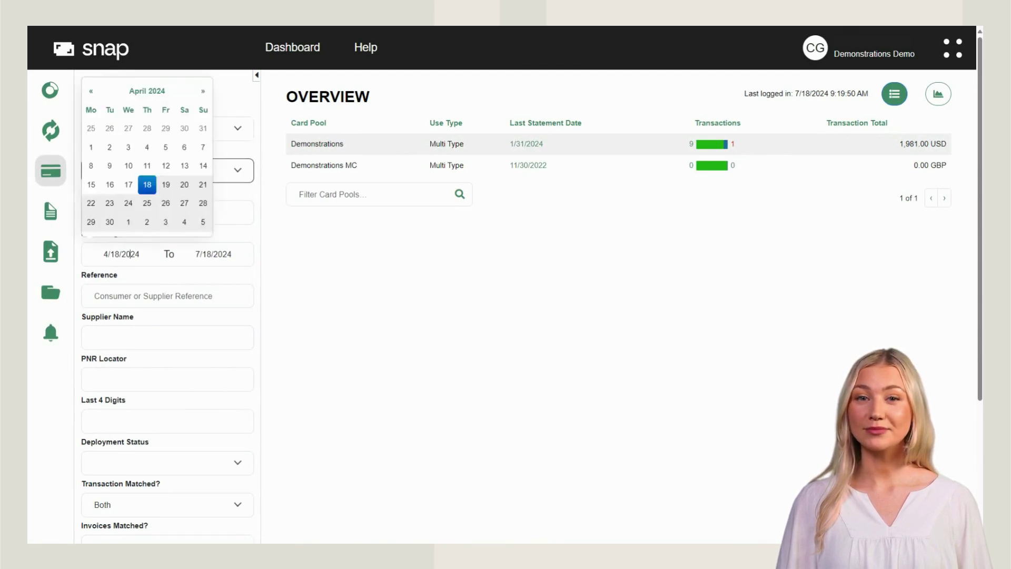
{"action": "left_click", "coordinate": [91, 91]}
{"action": "left_click", "coordinate": [91, 92]}
{"action": "left_click", "coordinate": [91, 91]}
{"action": "left_click", "coordinate": [91, 93]}
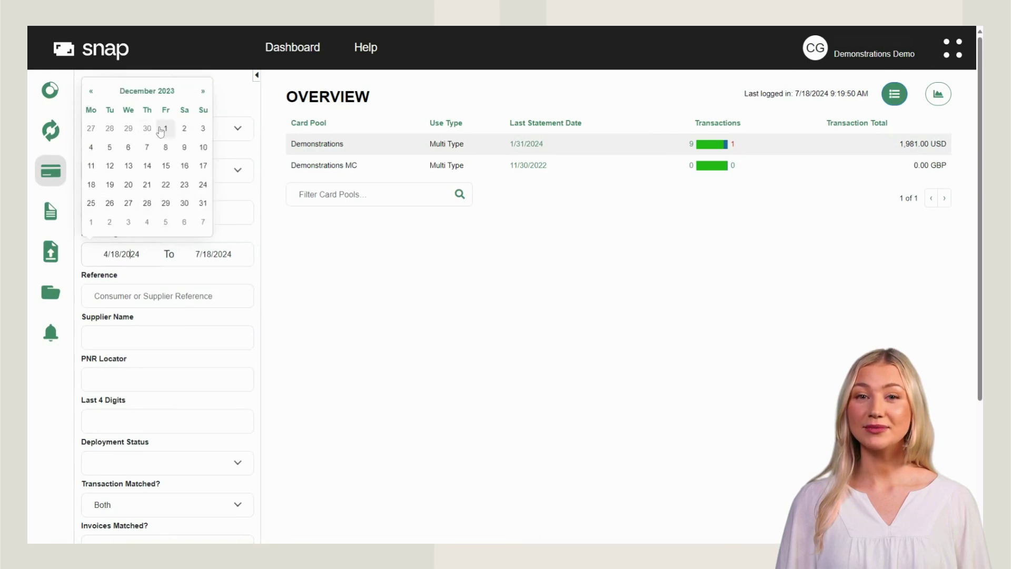
{"action": "left_click", "coordinate": [165, 129]}
{"action": "left_click", "coordinate": [209, 253]}
{"action": "left_click", "coordinate": [182, 93]}
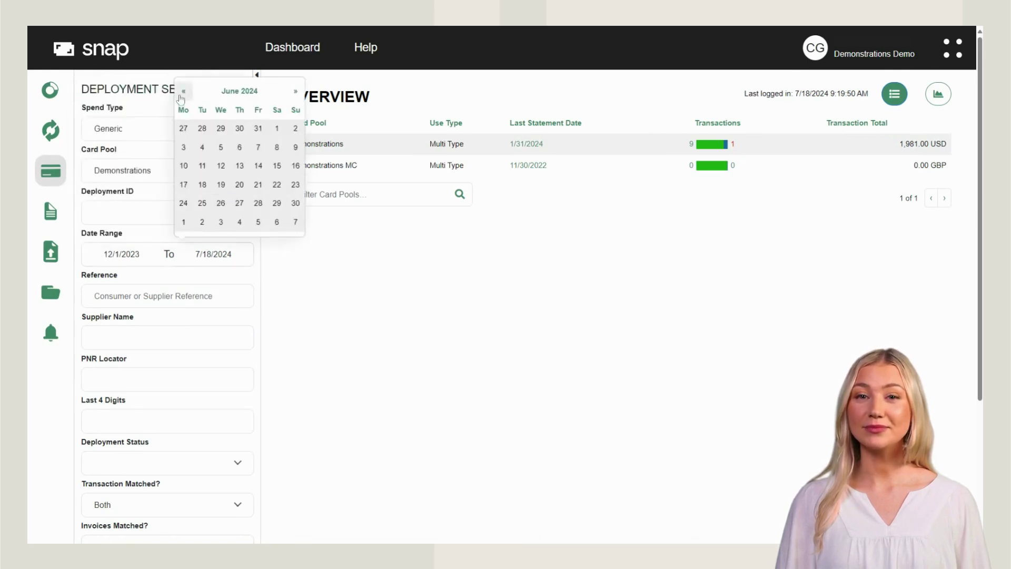
{"action": "left_click", "coordinate": [183, 92]}
{"action": "left_click", "coordinate": [183, 92]}
{"action": "left_click", "coordinate": [182, 92]}
{"action": "left_click", "coordinate": [182, 93]}
{"action": "left_click", "coordinate": [181, 94]}
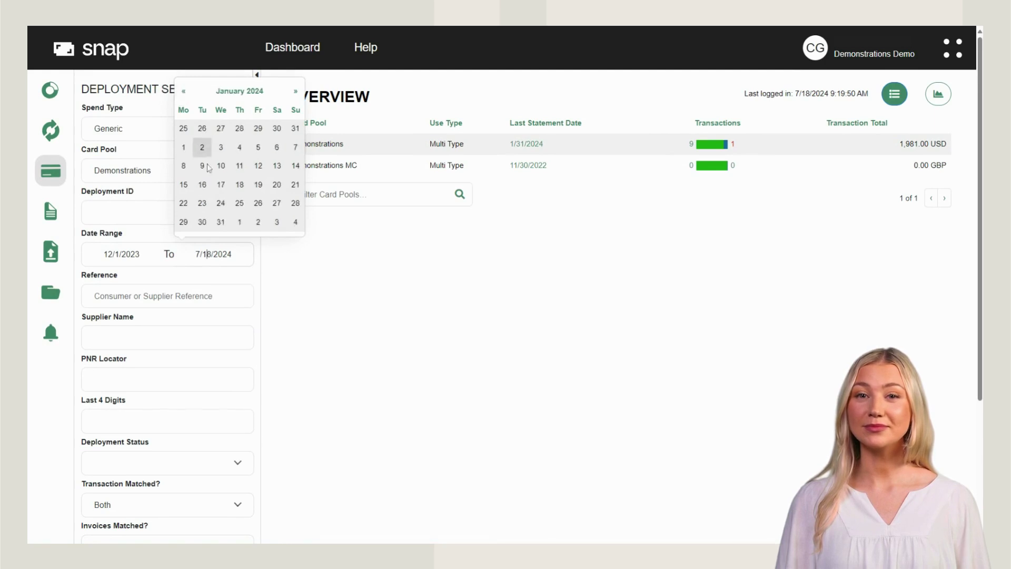
{"action": "left_click", "coordinate": [220, 221]}
Limit the search to deployments with status Deployed.
{"action": "left_click", "coordinate": [207, 464]}
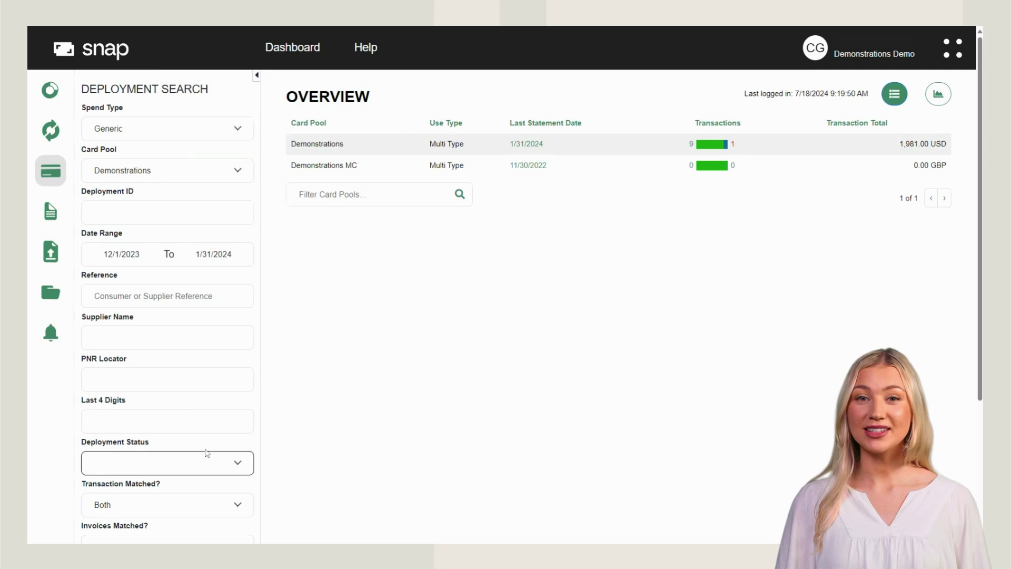
{"action": "left_click", "coordinate": [201, 411]}
{"action": "scroll", "coordinate": [201, 422], "scroll_direction": "down", "scroll_amount": 4}
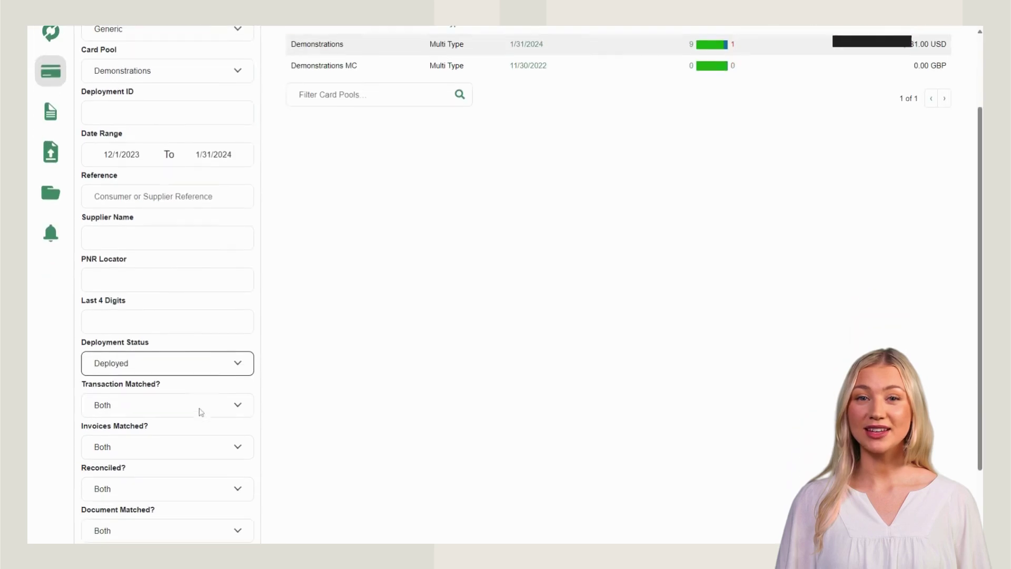
Run the deployment search and open London Event deployment 68770360.
{"action": "left_click", "coordinate": [185, 491]}
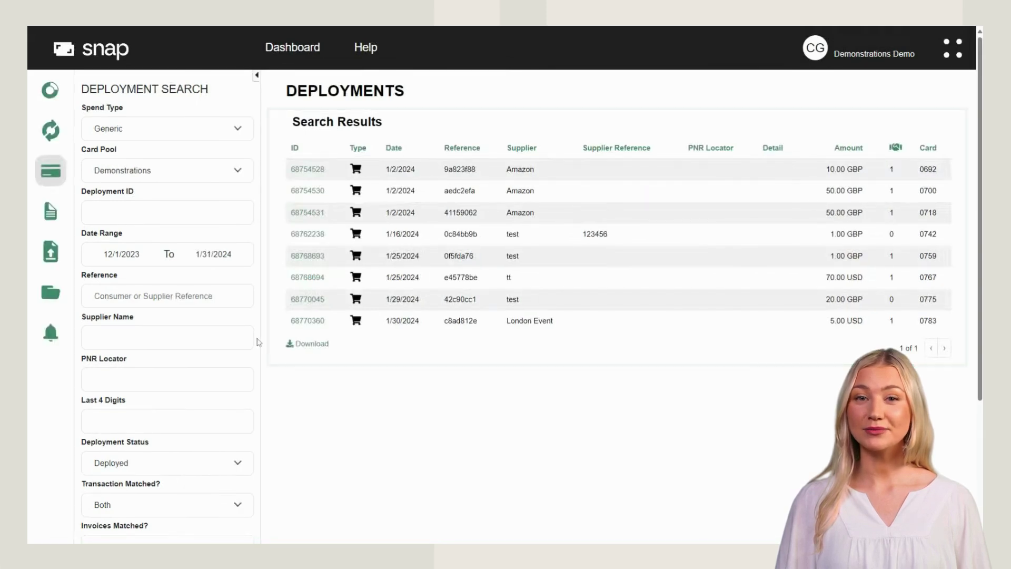
{"action": "left_click", "coordinate": [307, 321]}
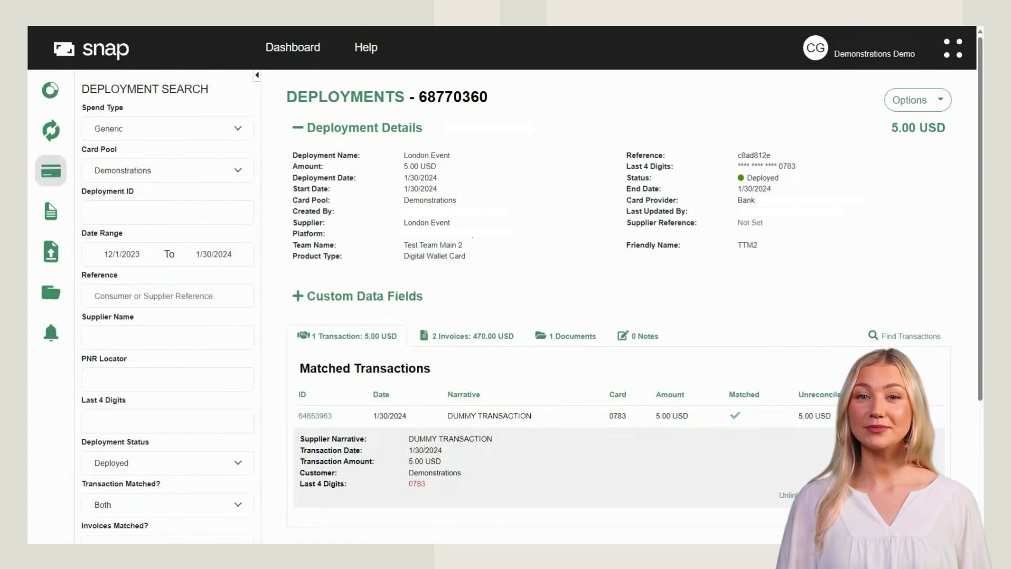
{"action": "left_click", "coordinate": [441, 343]}
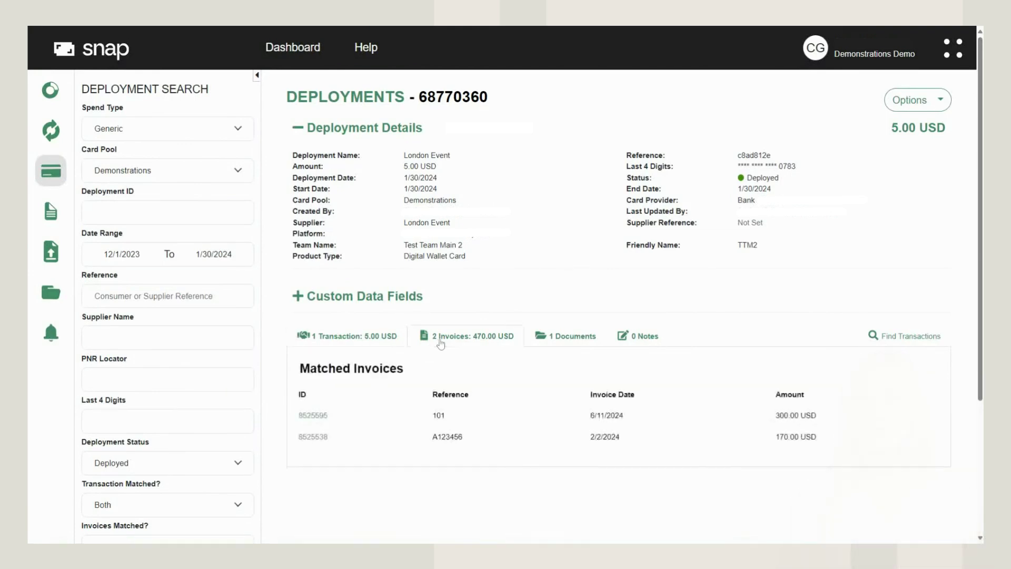
{"action": "left_click", "coordinate": [327, 417]}
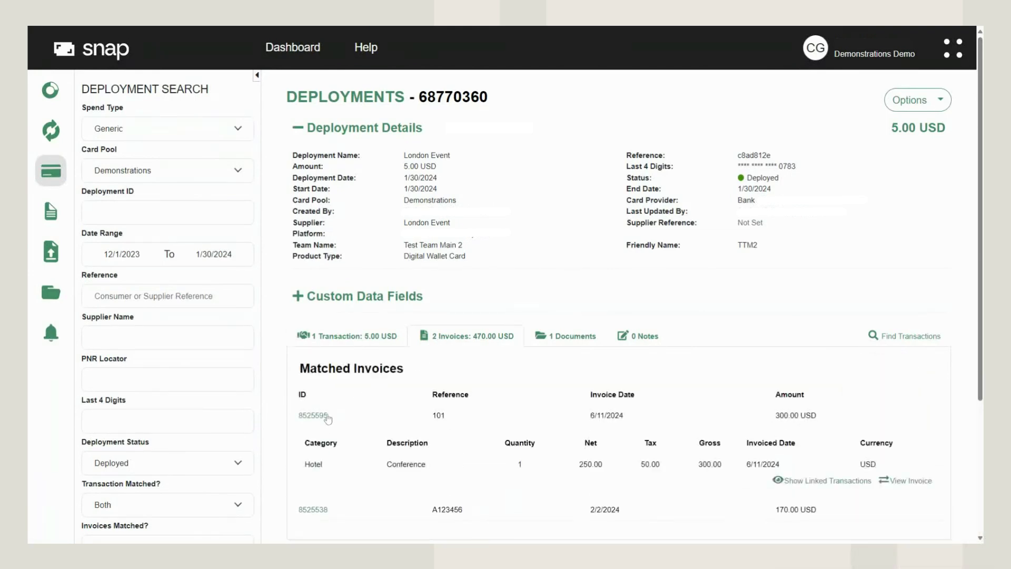
{"action": "left_click", "coordinate": [915, 481]}
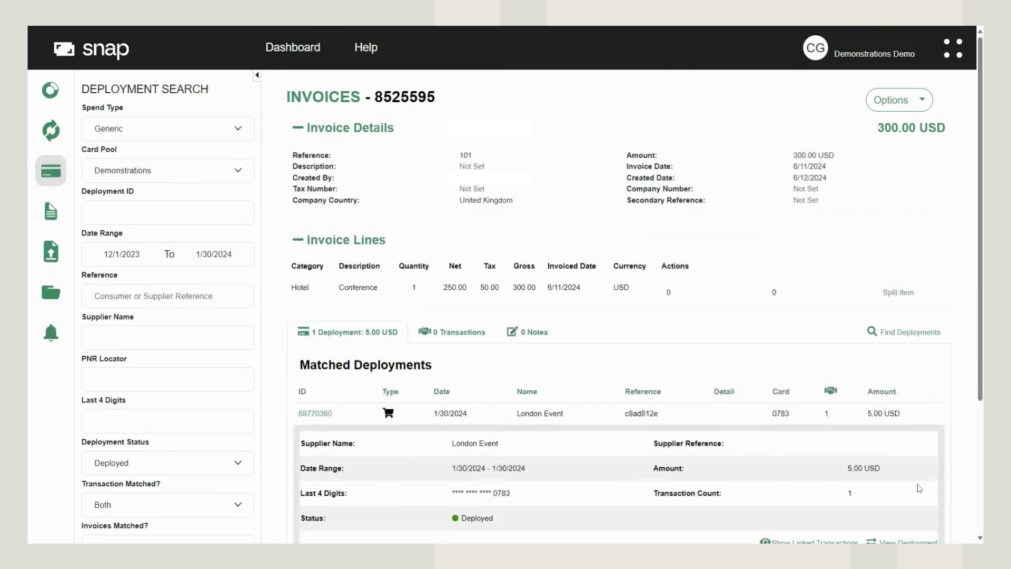
{"action": "scroll", "coordinate": [922, 493], "scroll_direction": "down", "scroll_amount": 1}
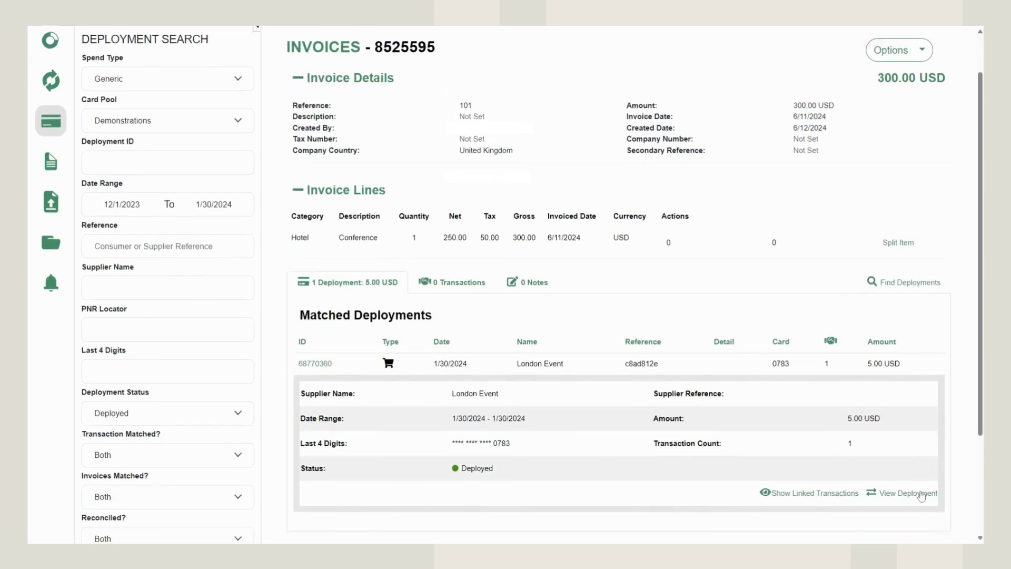
{"action": "left_click", "coordinate": [909, 493]}
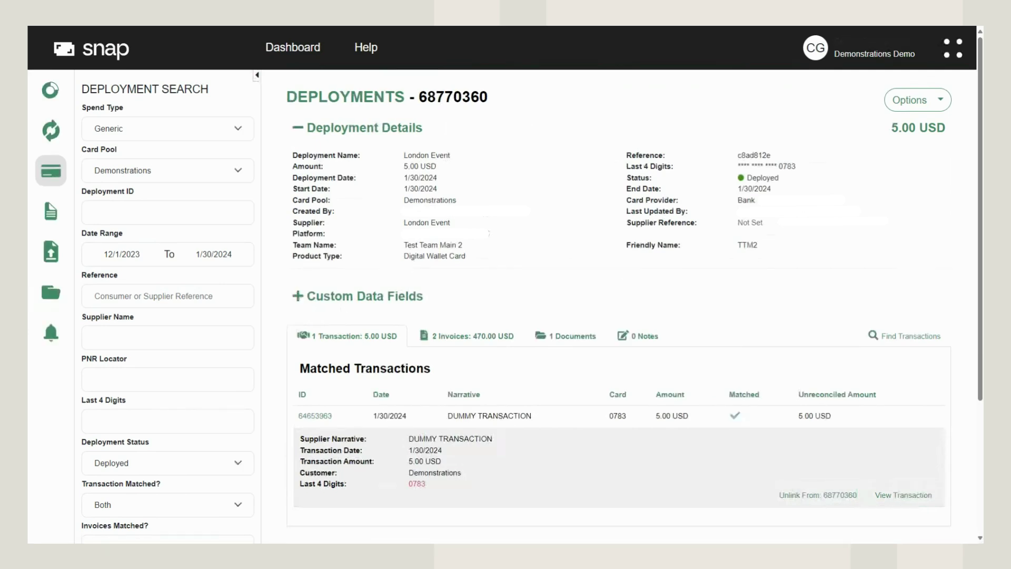
View the deployment's linked invoice document 15604446, then open its Options action list.
{"action": "left_click", "coordinate": [573, 340]}
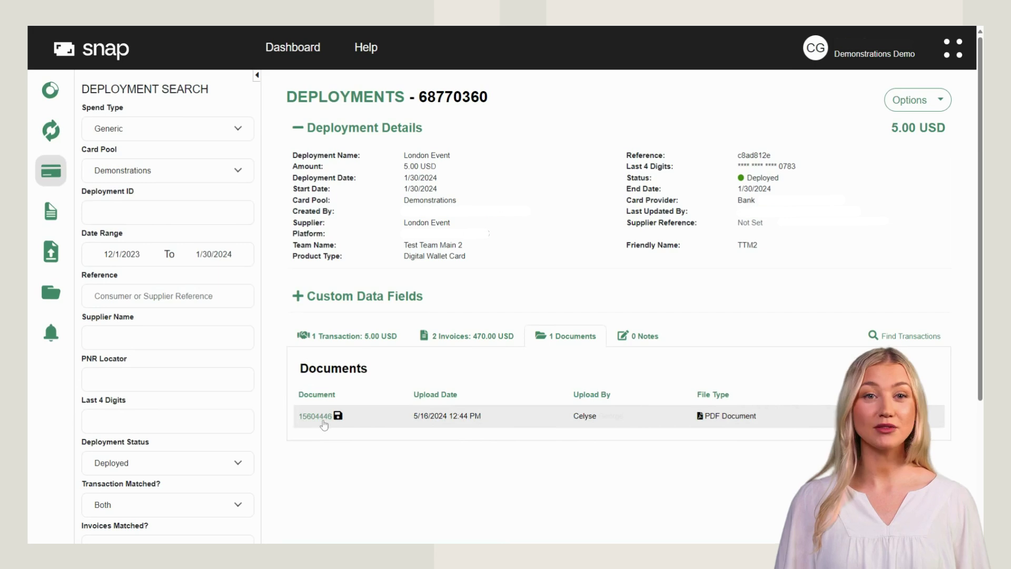
{"action": "left_click", "coordinate": [323, 421]}
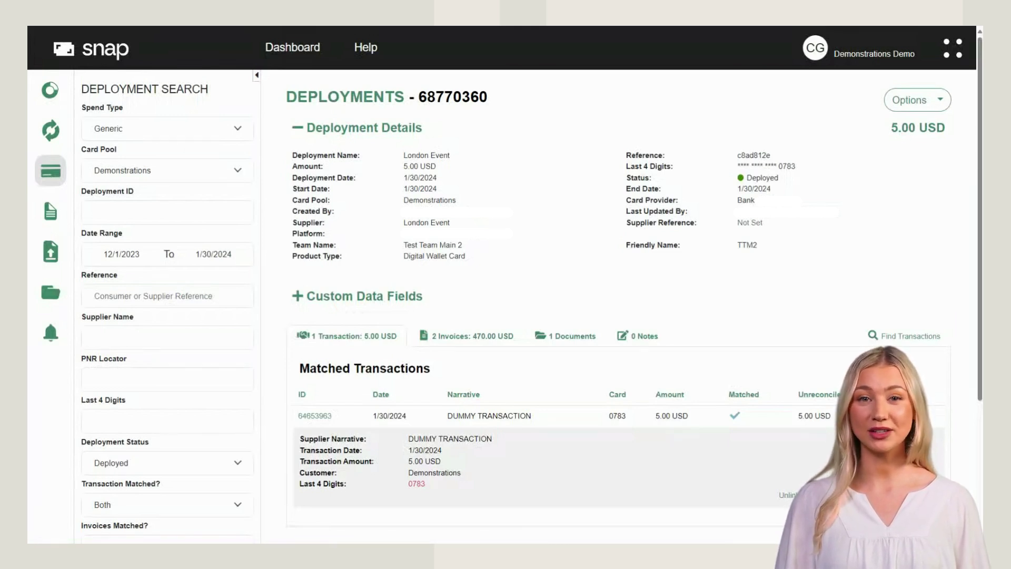
{"action": "left_click", "coordinate": [939, 107]}
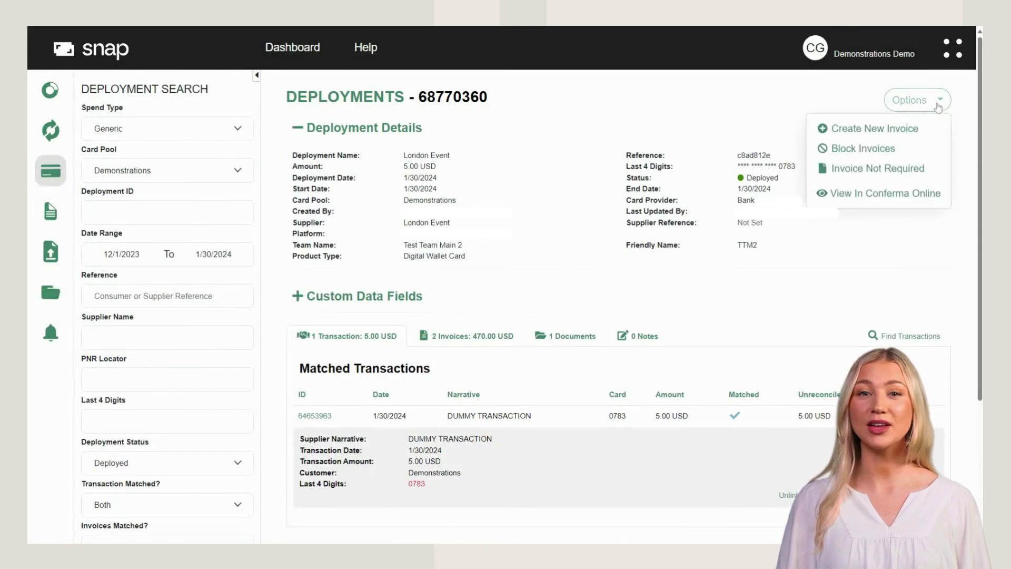
Start a new invoice with check-in date 1/8/2024.
{"action": "left_click", "coordinate": [931, 133]}
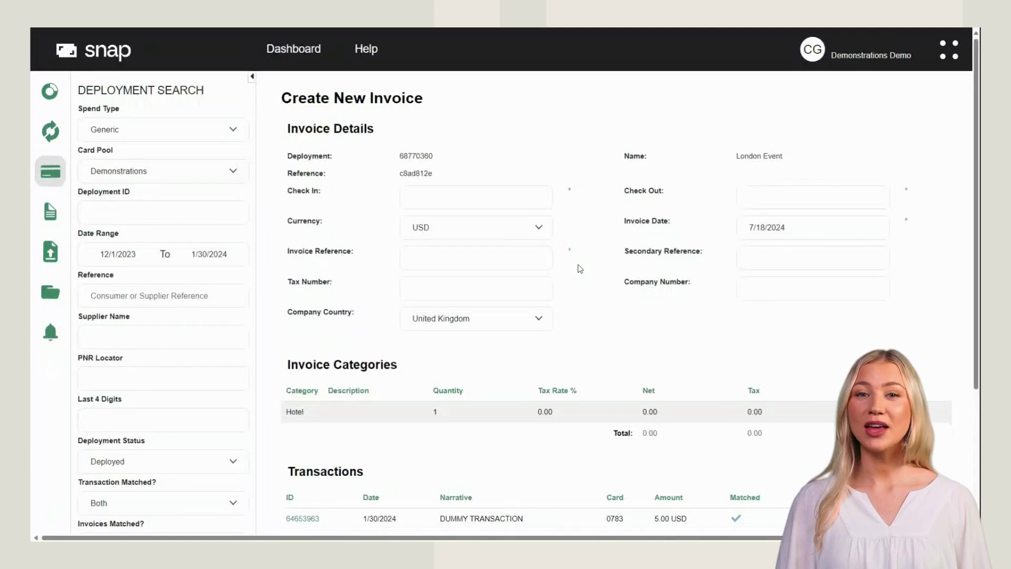
{"action": "left_click", "coordinate": [524, 200]}
{"action": "left_click", "coordinate": [409, 225]}
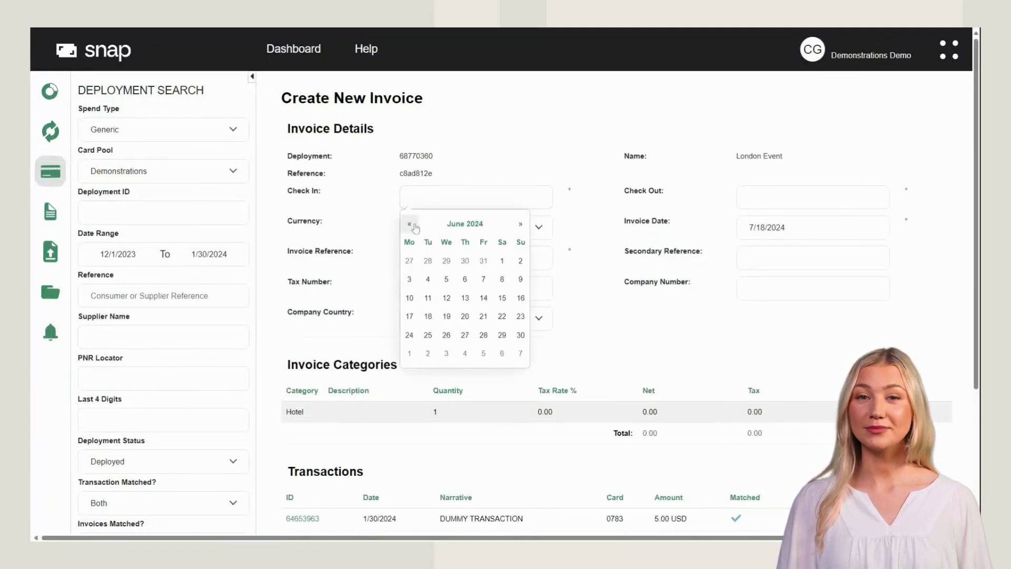
{"action": "left_click", "coordinate": [413, 225]}
{"action": "left_click", "coordinate": [413, 226]}
{"action": "left_click", "coordinate": [413, 226]}
{"action": "left_click", "coordinate": [413, 226]}
{"action": "left_click", "coordinate": [413, 226]}
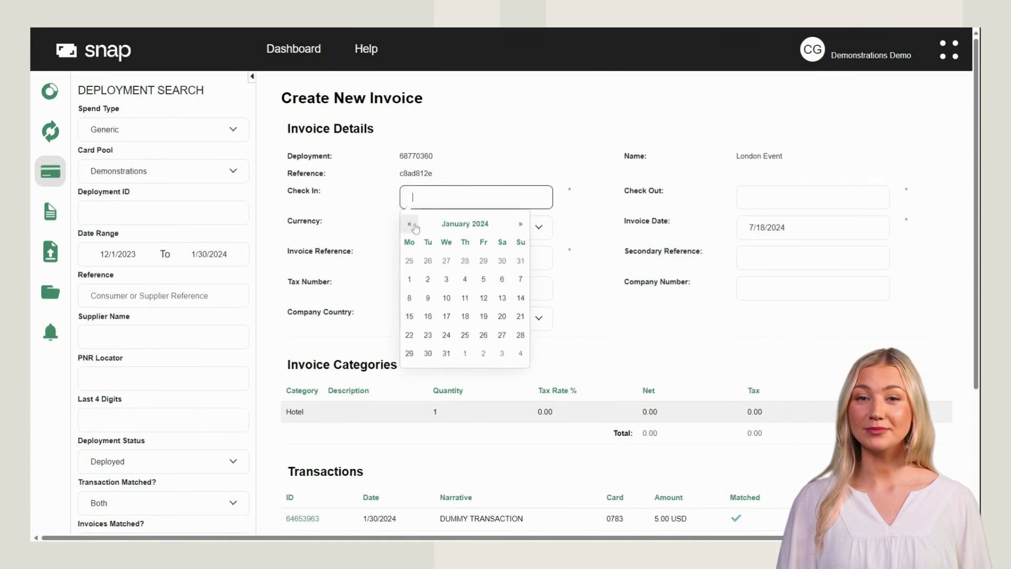
{"action": "left_click", "coordinate": [416, 297]}
Set the invoice check-out date to 1/10/2024.
{"action": "left_click", "coordinate": [758, 209]}
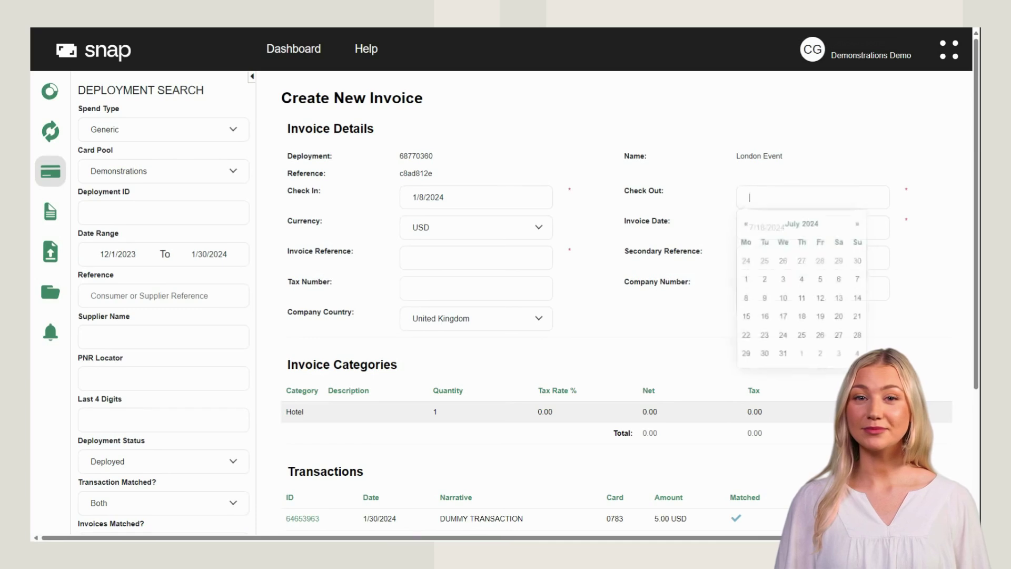
{"action": "left_click", "coordinate": [747, 225]}
{"action": "left_click", "coordinate": [747, 225]}
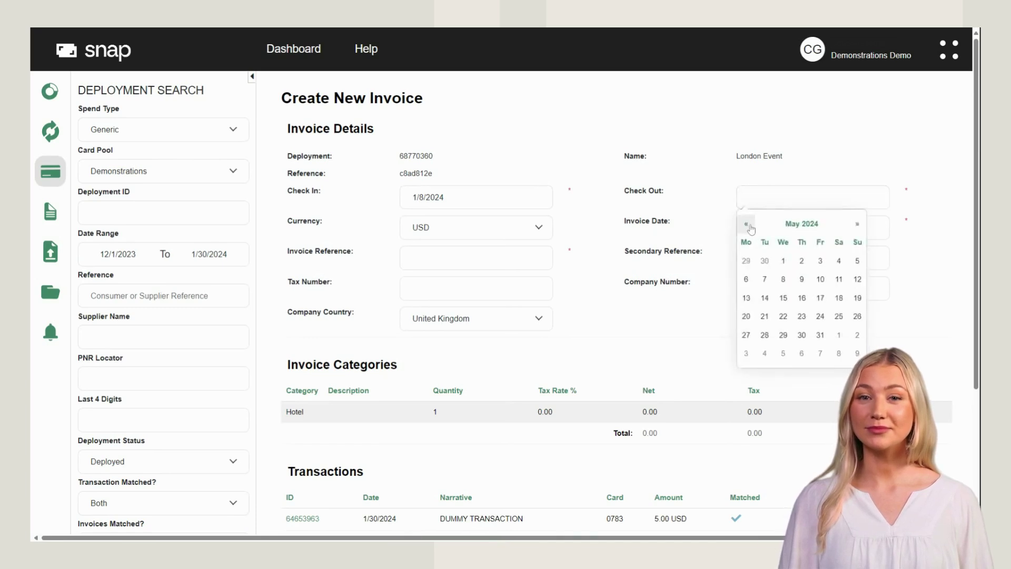
{"action": "left_click", "coordinate": [747, 225]}
{"action": "left_click", "coordinate": [747, 225]}
{"action": "left_click", "coordinate": [747, 225]}
{"action": "left_click", "coordinate": [747, 224]}
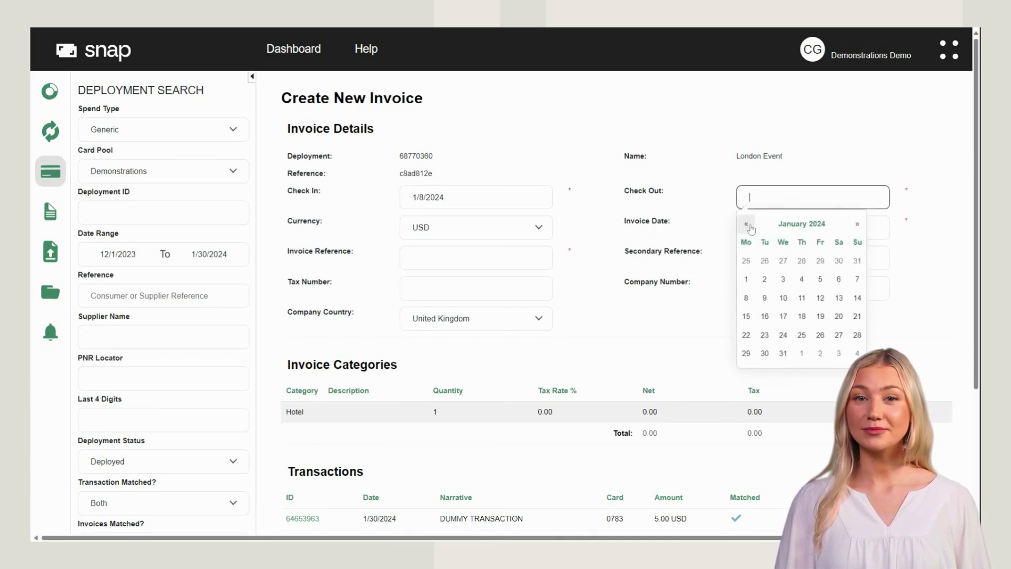
{"action": "left_click", "coordinate": [783, 297]}
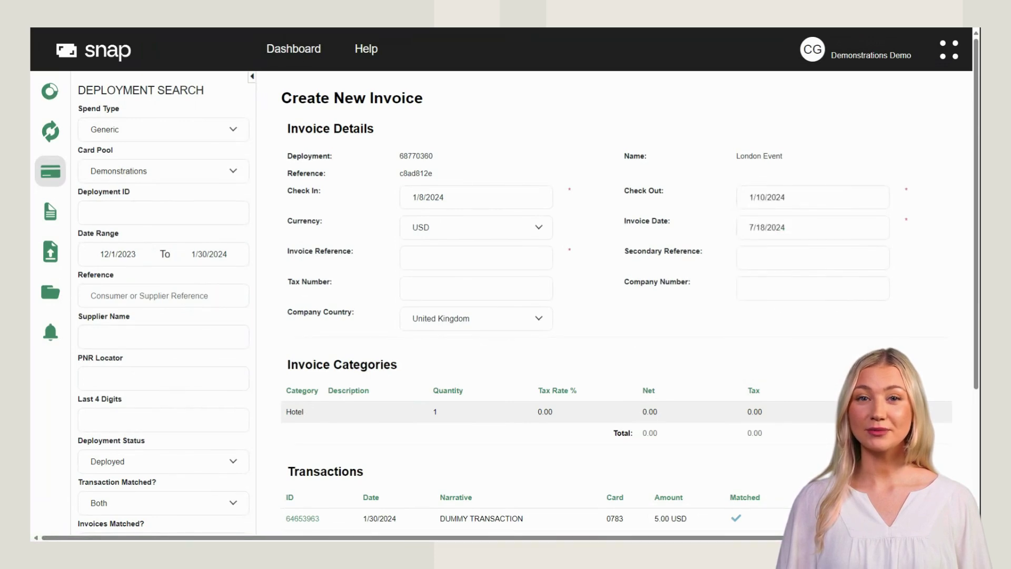
Enter invoice reference 103, 20% Hotel tax rate and 450.00 gross, then save the invoice.
{"action": "left_click", "coordinate": [476, 258]}
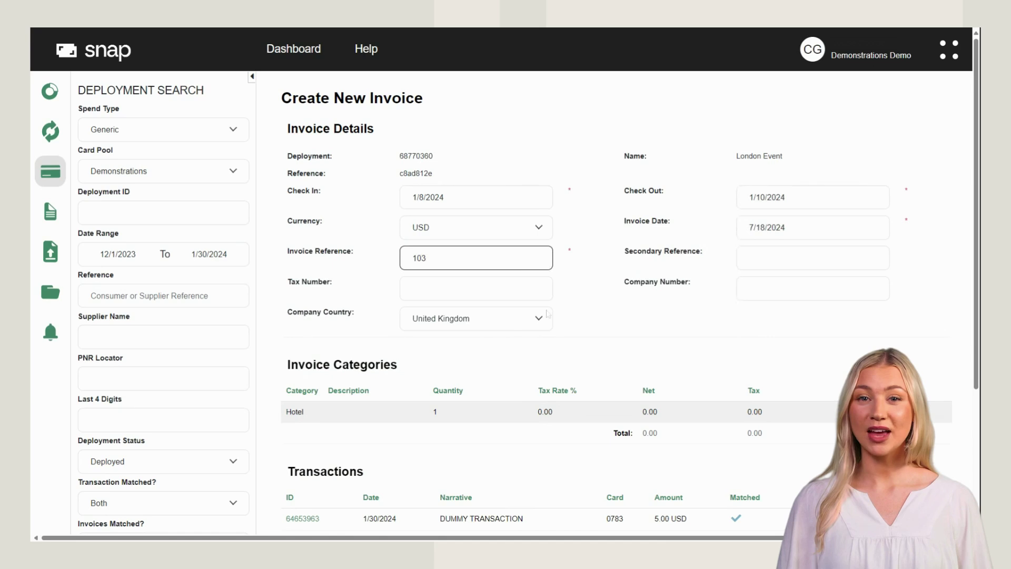
{"action": "left_click", "coordinate": [584, 412]}
{"action": "type", "text": "2"}
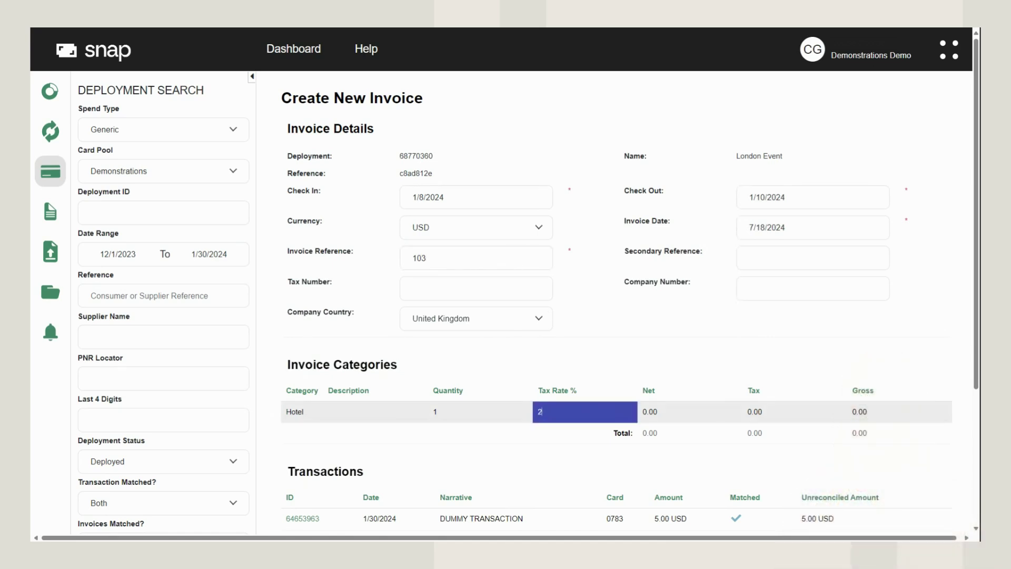
{"action": "key", "text": "Tab"}
{"action": "key", "text": "Tab"}
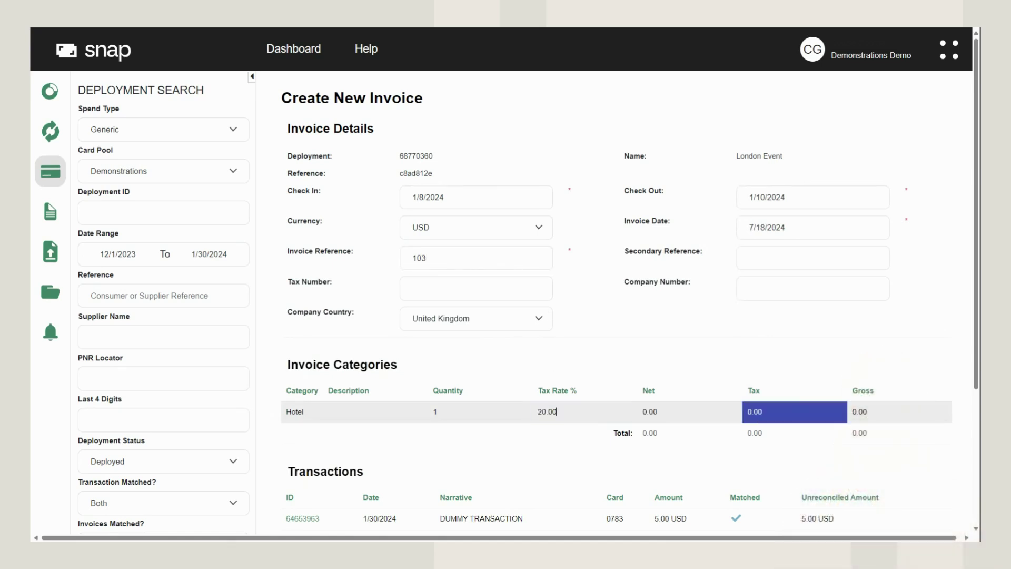
{"action": "key", "text": "Tab"}
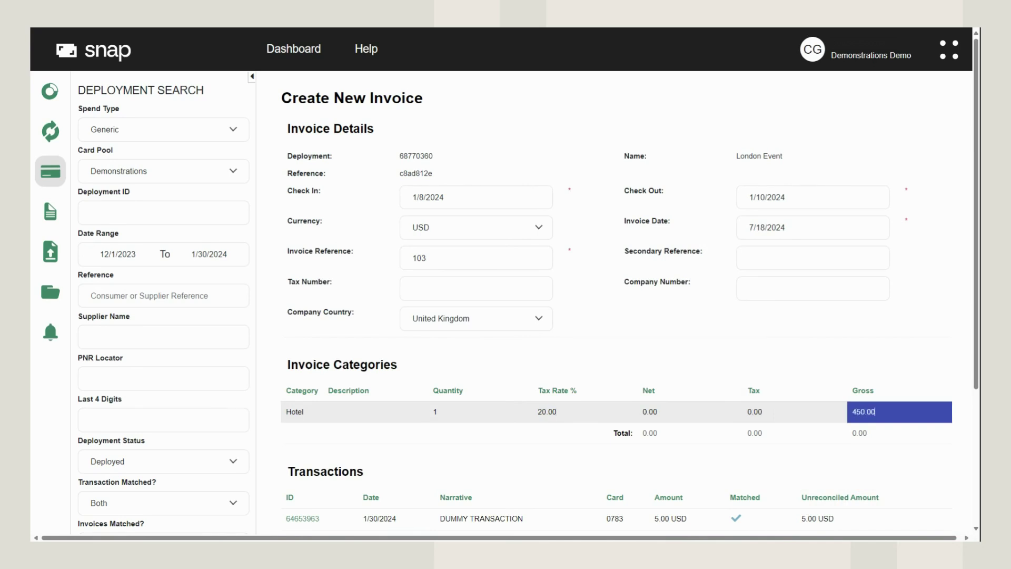
{"action": "left_click", "coordinate": [918, 406]}
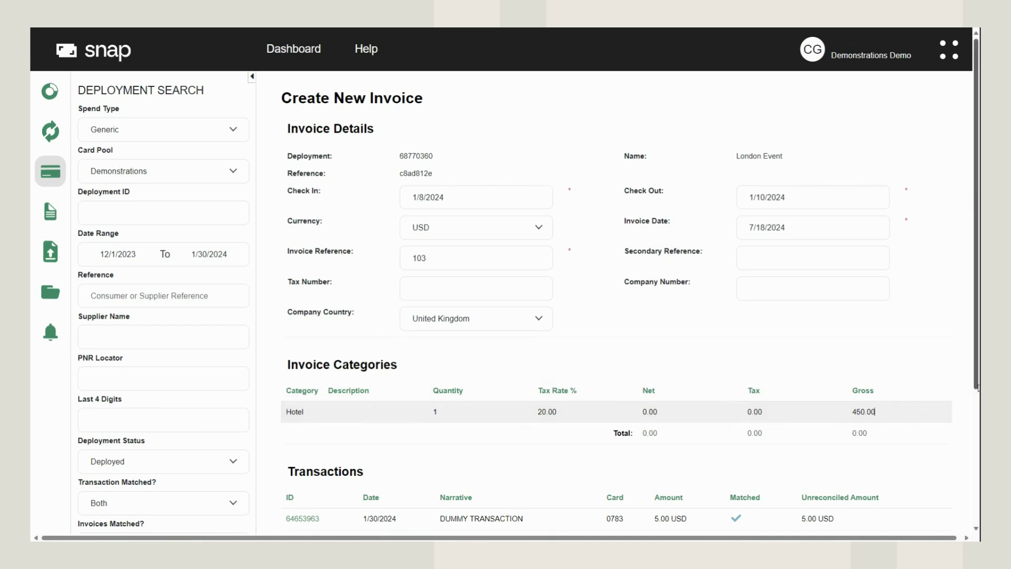
{"action": "left_click_drag", "start_coordinate": [978, 388], "coordinate": [973, 461]}
{"action": "left_click", "coordinate": [923, 477]}
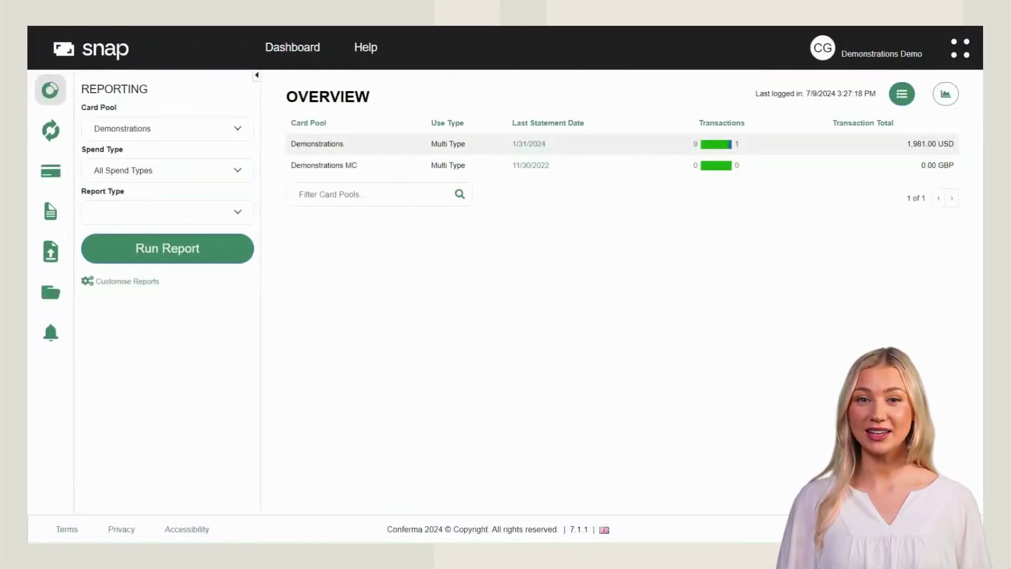
Open invoice reminders and select the Demonstrations card pool.
{"action": "left_click", "coordinate": [49, 336]}
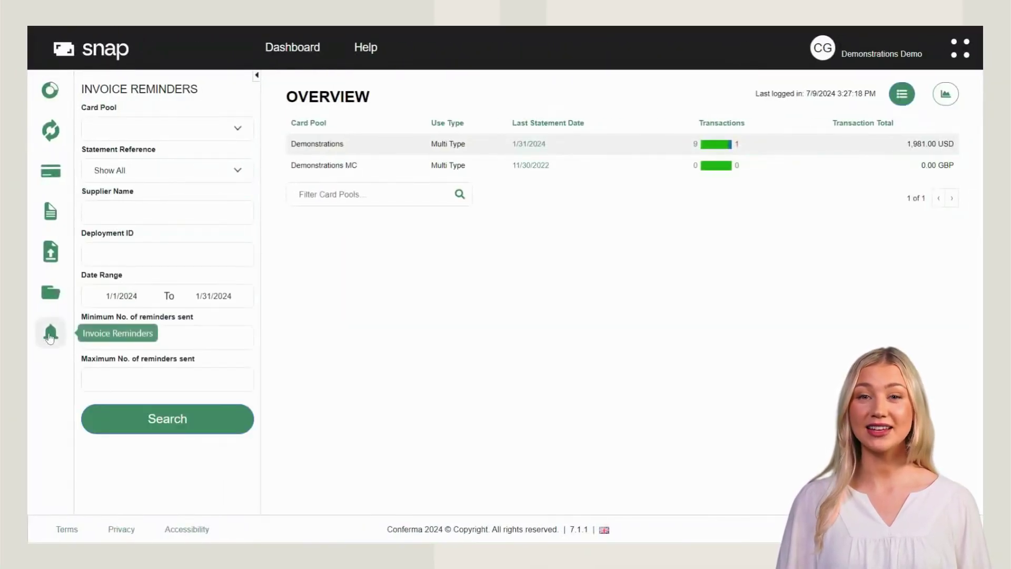
{"action": "left_click", "coordinate": [114, 138]}
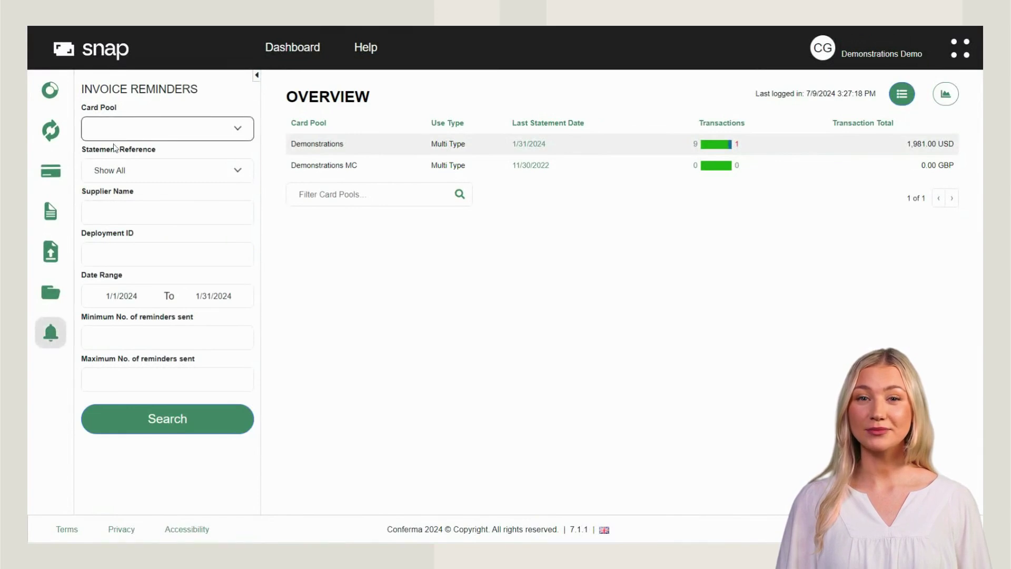
{"action": "left_click", "coordinate": [116, 158]}
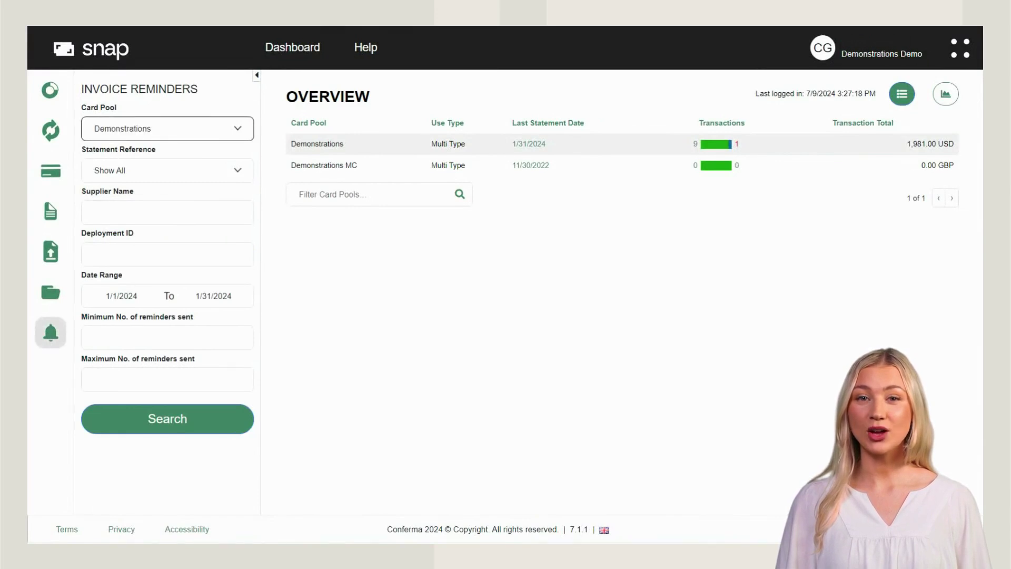
Search reminders dated 11/1/2023 through 11/30/2023.
{"action": "left_click", "coordinate": [128, 296]}
{"action": "left_click", "coordinate": [92, 134]}
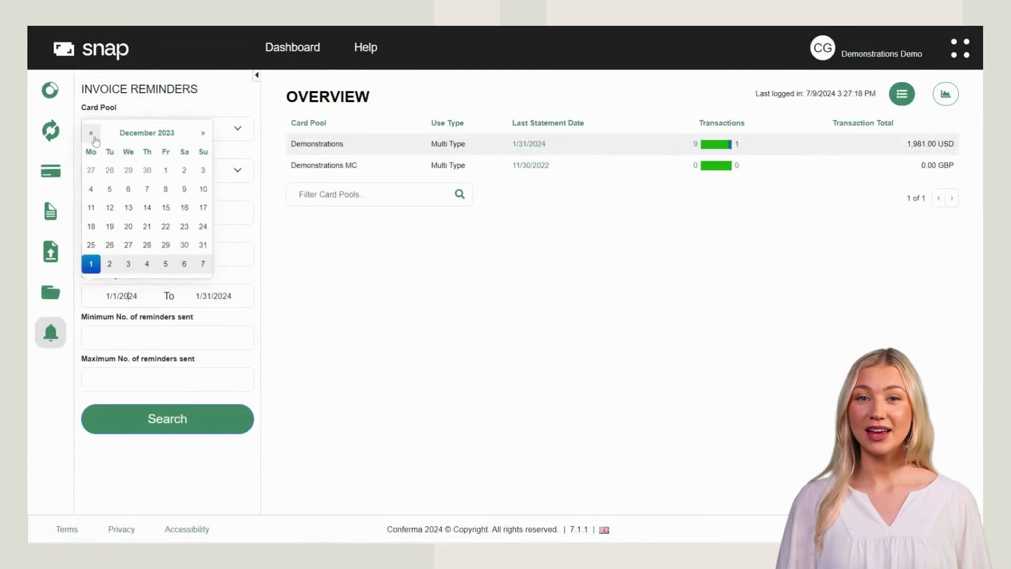
{"action": "left_click", "coordinate": [93, 135]}
{"action": "left_click", "coordinate": [128, 171]}
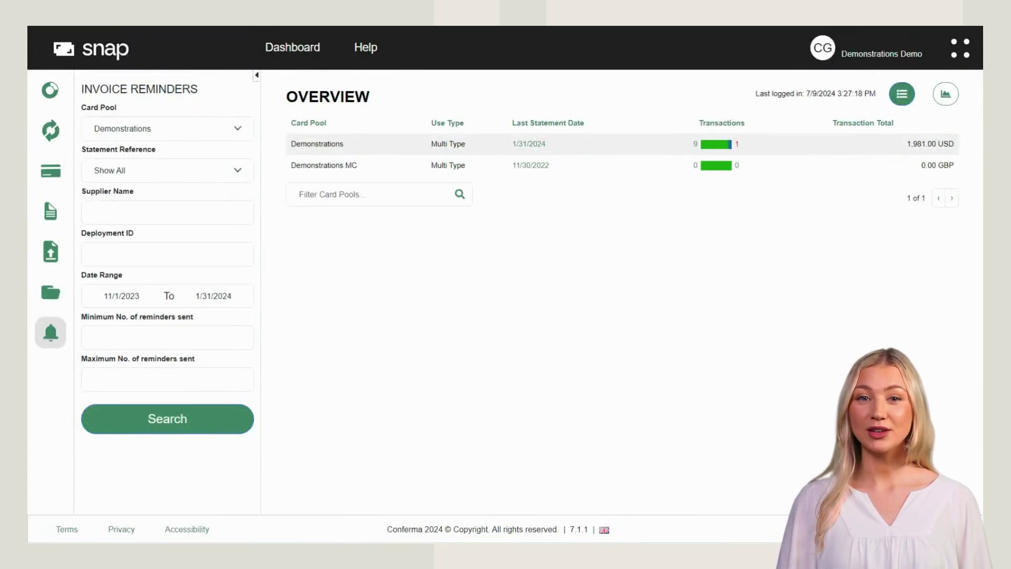
{"action": "left_click", "coordinate": [213, 295]}
{"action": "left_click", "coordinate": [184, 135]}
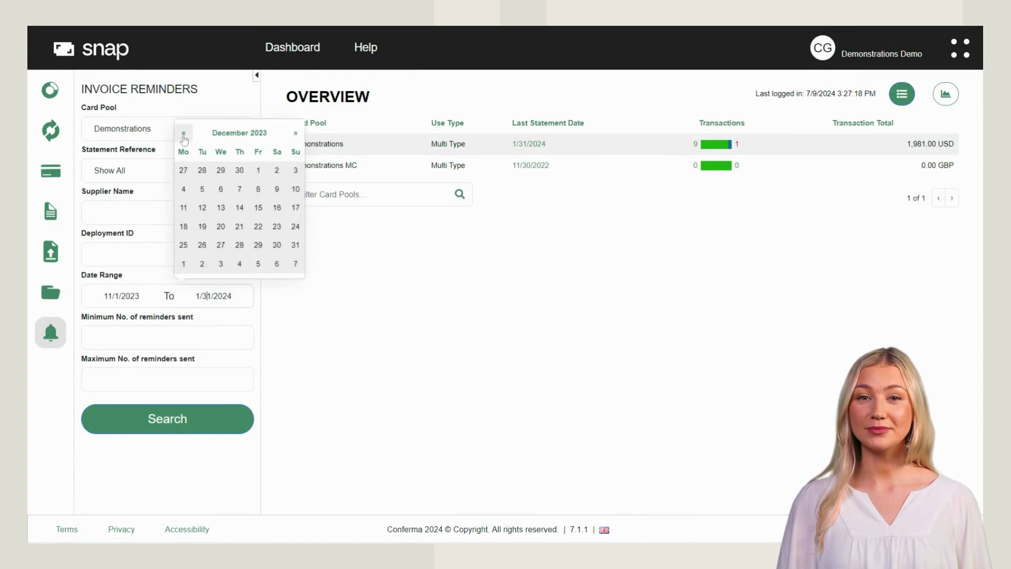
{"action": "left_click", "coordinate": [183, 134]}
{"action": "left_click", "coordinate": [240, 245]}
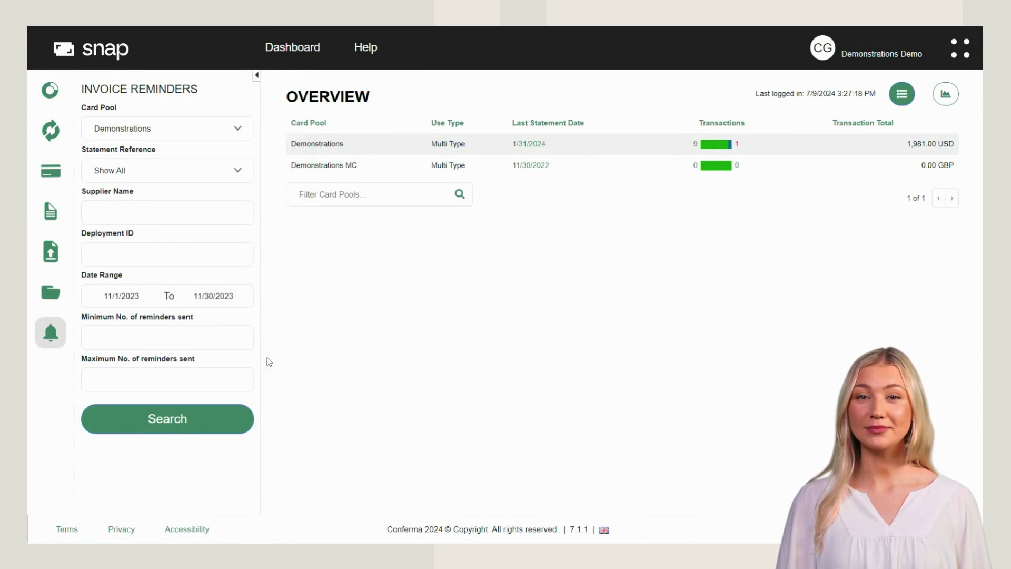
{"action": "left_click", "coordinate": [240, 419]}
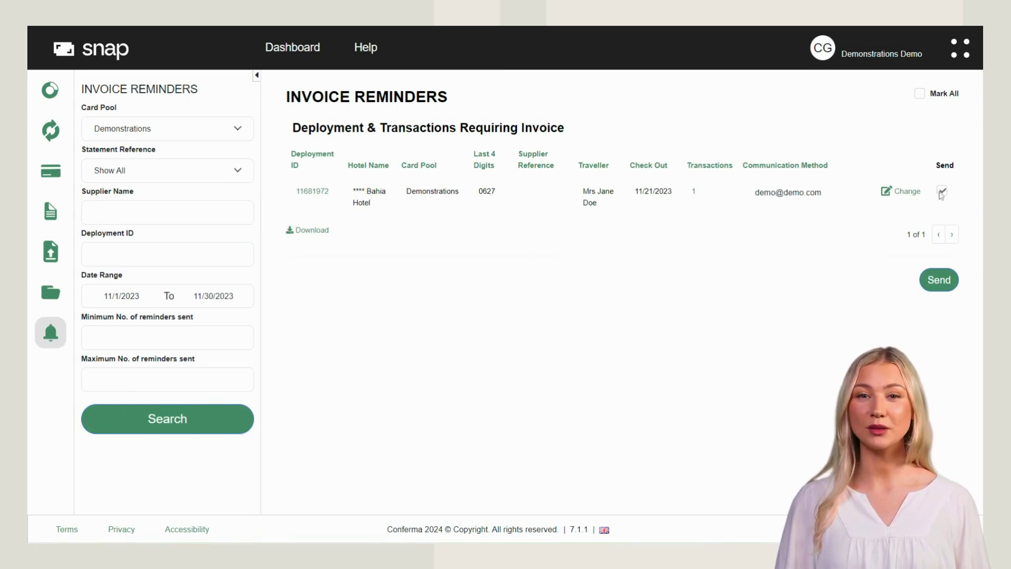
{"action": "left_click", "coordinate": [939, 280]}
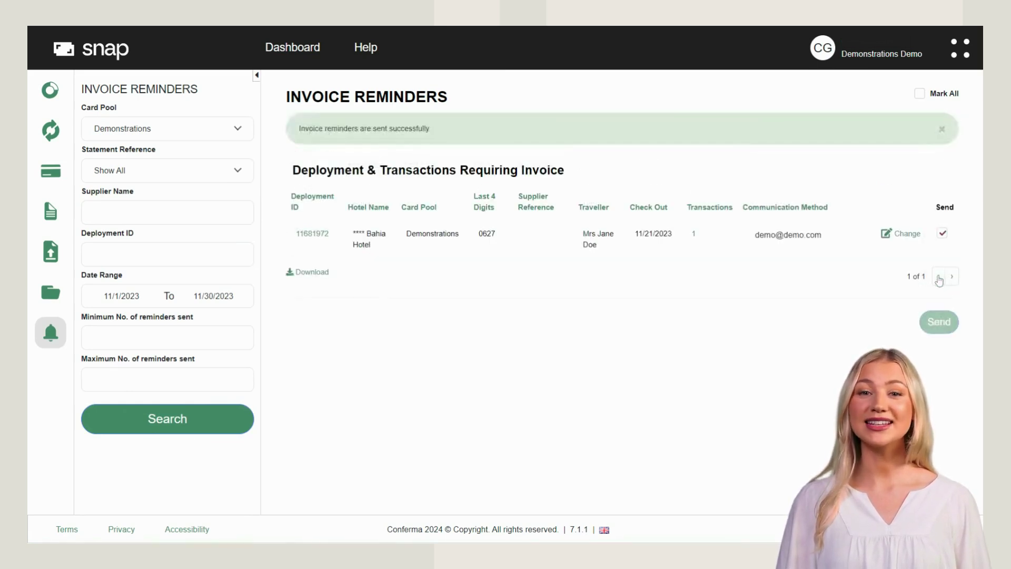